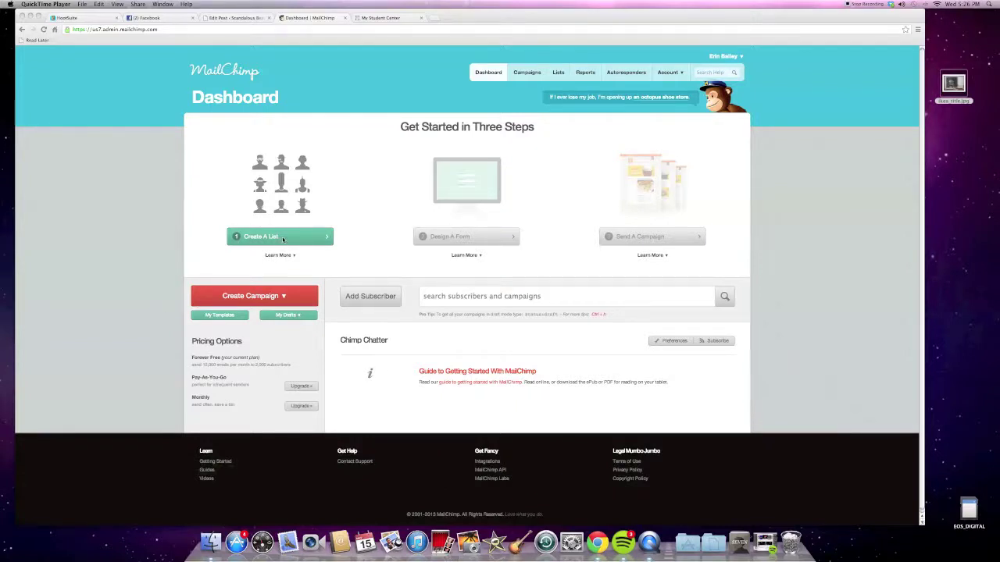
Bring Chrome forward and start a new list from the MailChimp Dashboard.
left_click(282, 236)
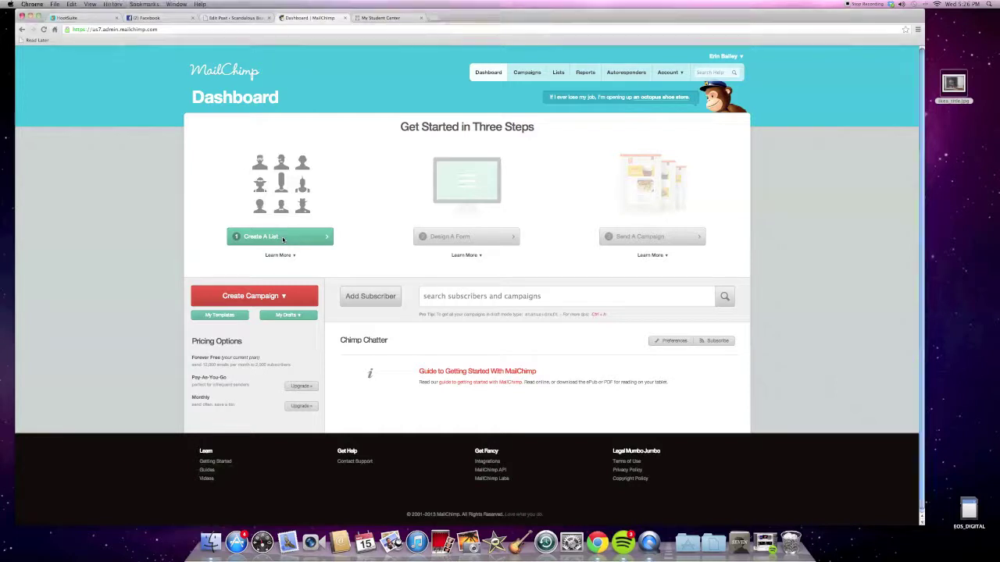
left_click(305, 236)
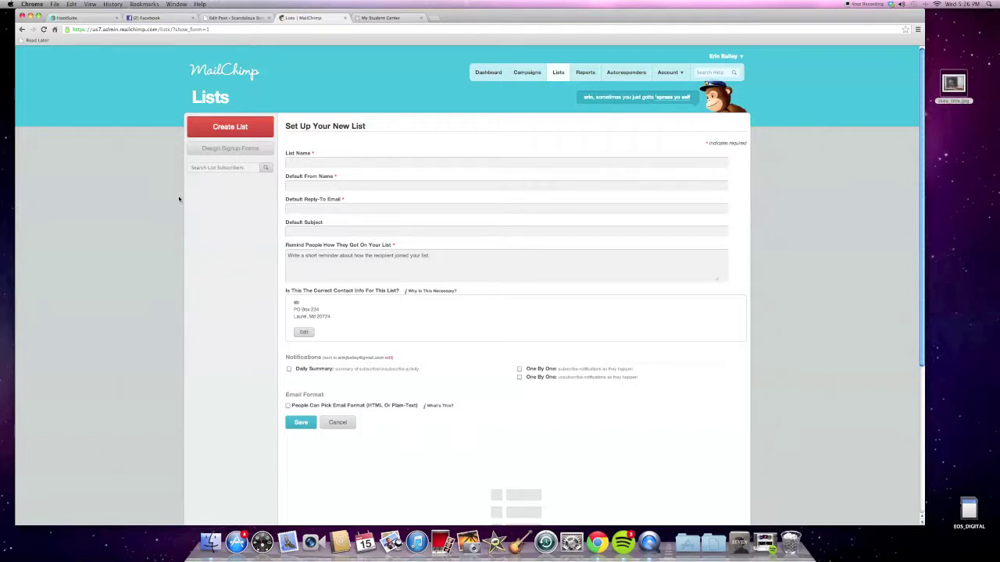
Enter list name 'Scandalous Beauty Email Subscribers', from name 'Scandalous Beauty' and a reply-to e-mail address.
left_click(330, 162)
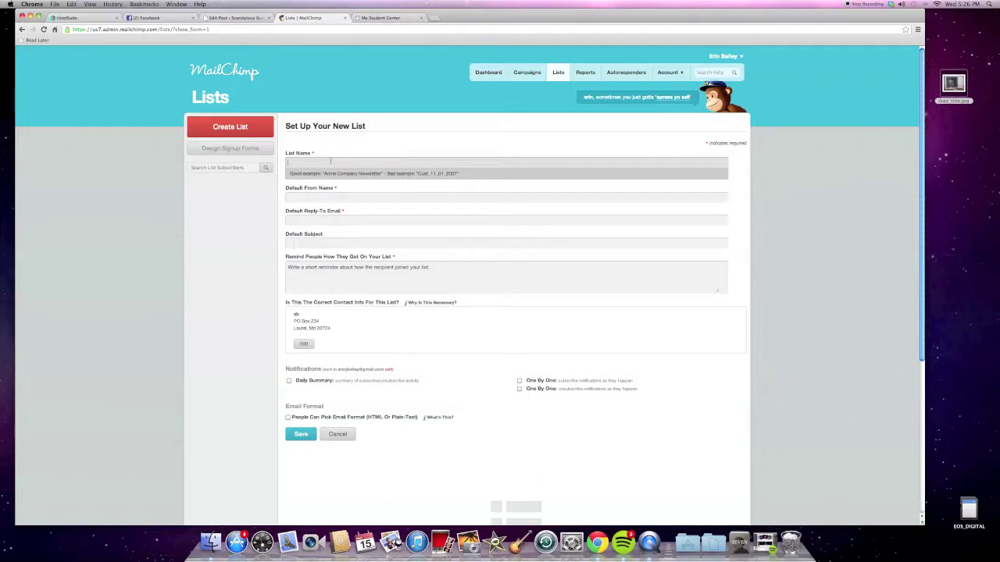
type("Scandalous")
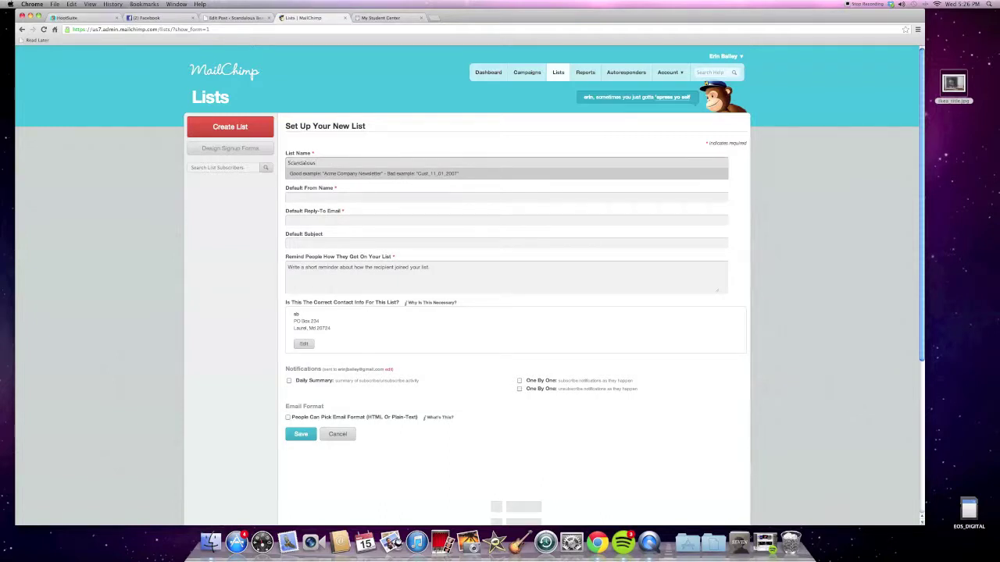
type(" Beauty Email Subscribers")
key("Tab")
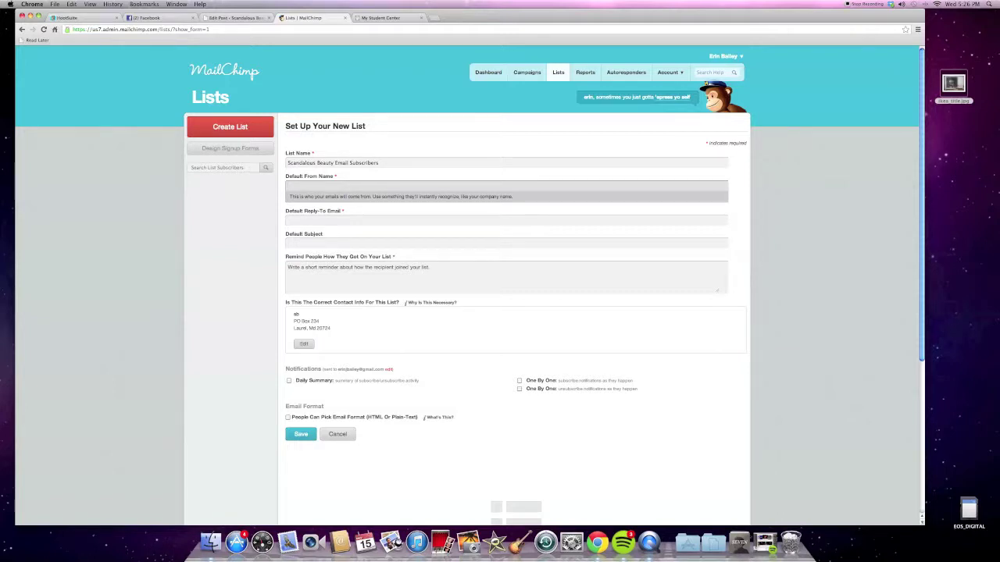
key("BackSpace")
key("BackSpace")
key("BackSpace")
type("scandalous Beau")
key("BackSpace")
key("BackSpace")
type("auty")
key("Tab")
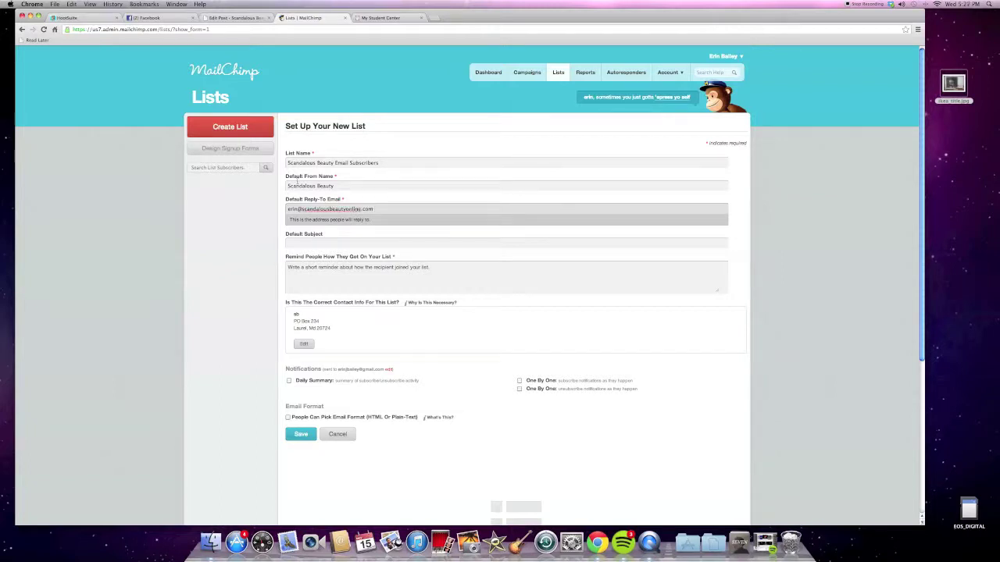
left_click(331, 242)
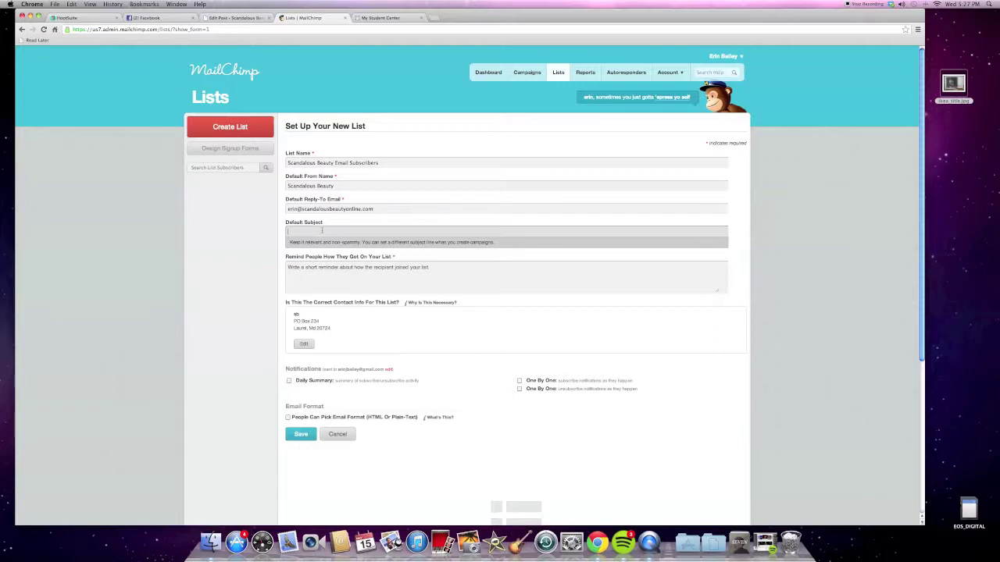
Set the default subject to 'Here's The New Face Scrub That I'm Obsessed With'.
type("Hey")
type("e's ")
type("The New ")
type("Face S")
type("crub That")
key("BackSpace")
type("I'm Obsessed With!")
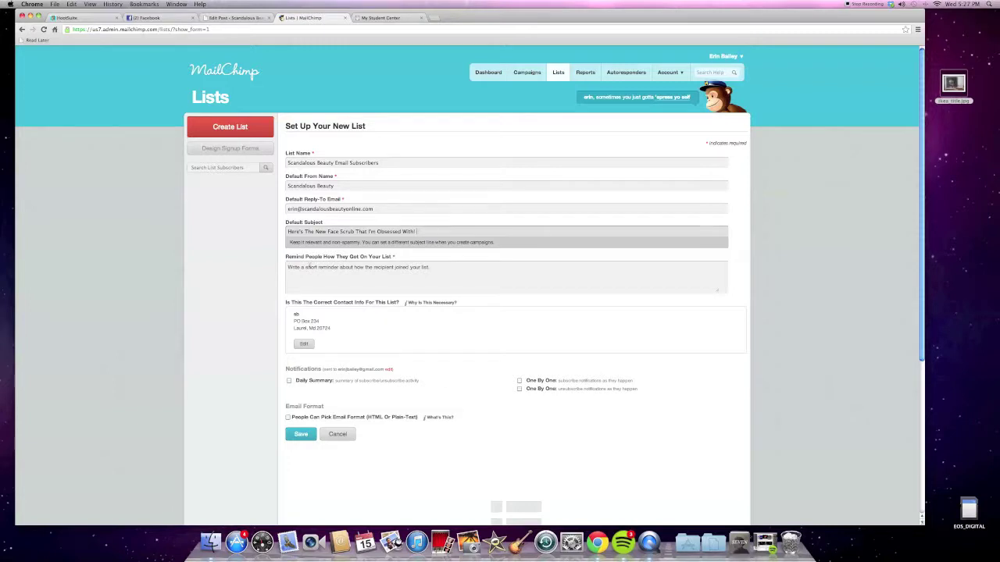
Add the signup reminder 'You signed up, dummy' and save the list.
left_click(444, 268)
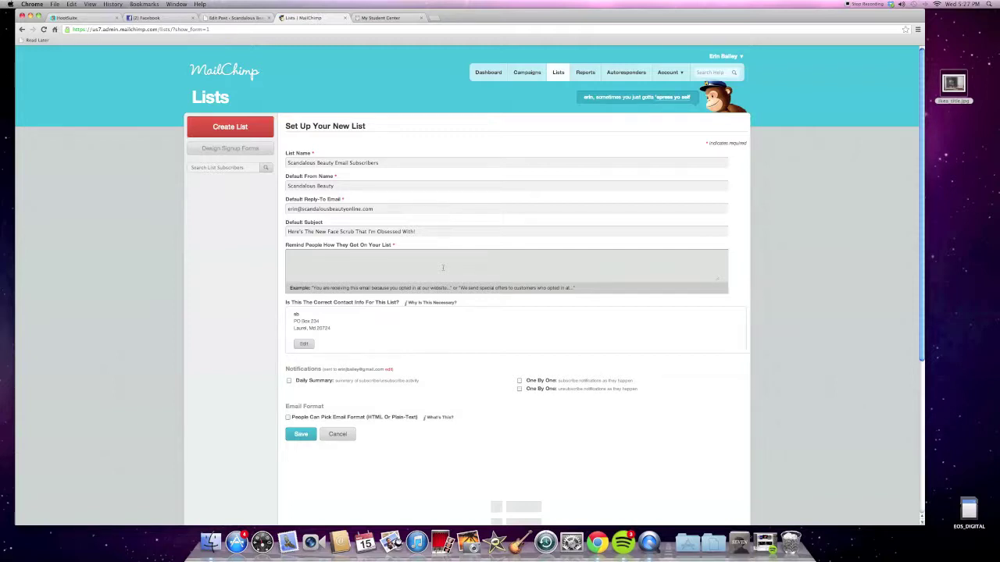
type("You signed up, dummy")
left_click(288, 382)
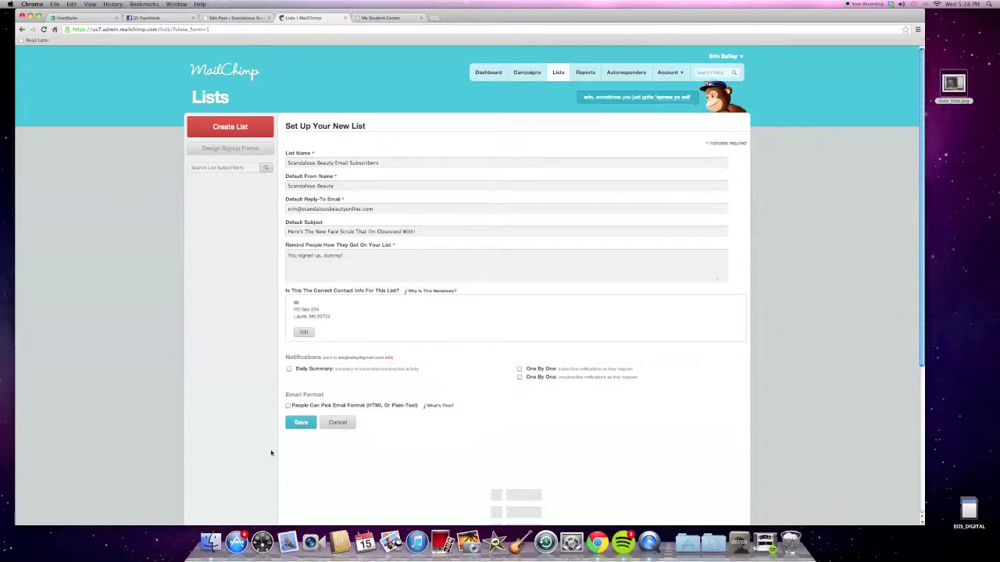
scroll(273, 453, "down", 2)
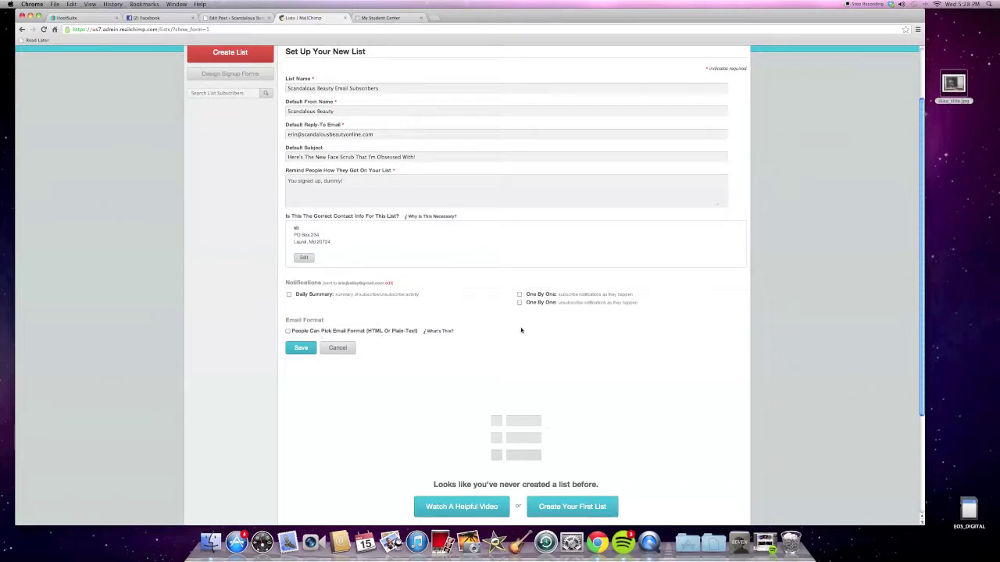
scroll(520, 327, "down", 3)
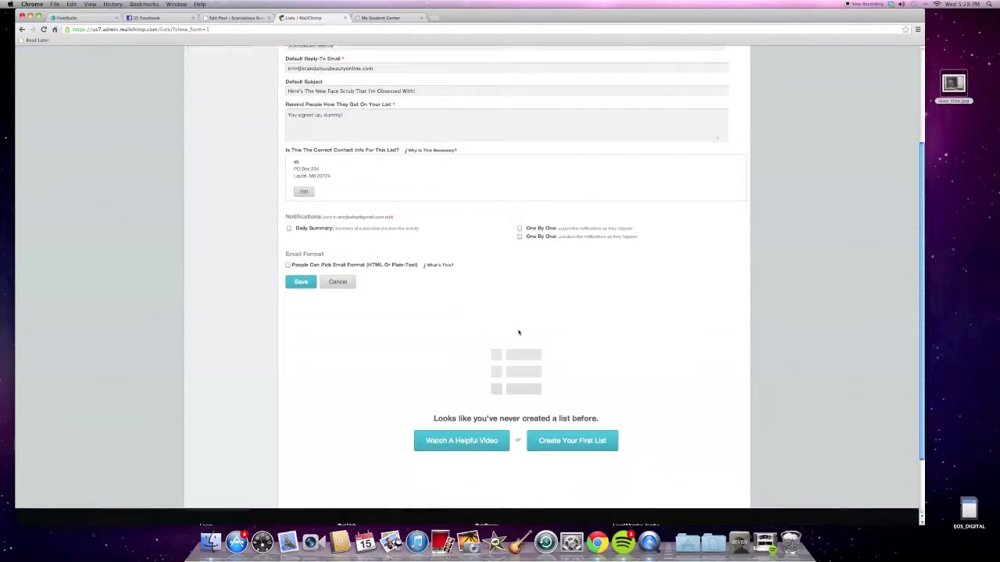
left_click(304, 278)
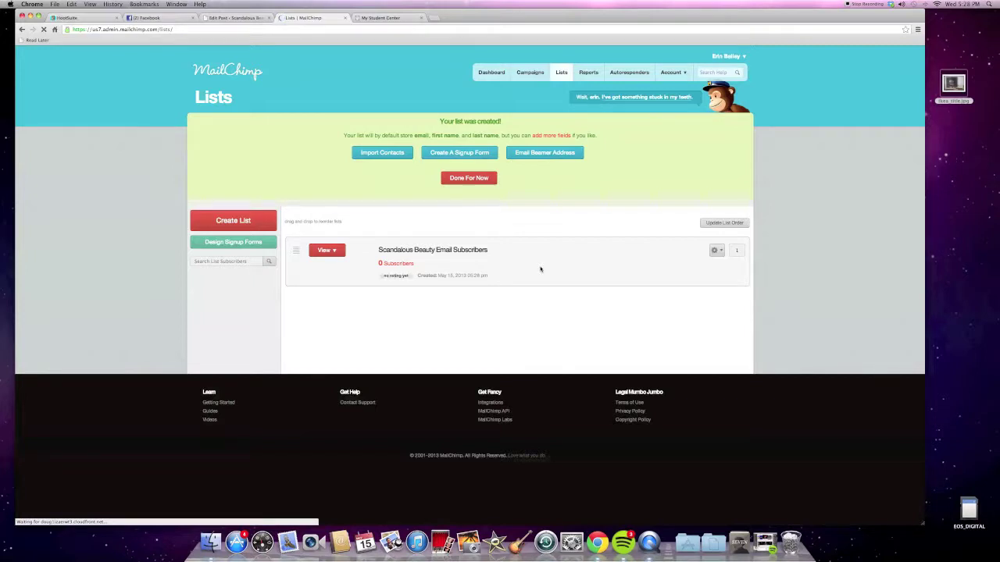
Open the list's signup form designer and view its form styling options.
left_click(467, 153)
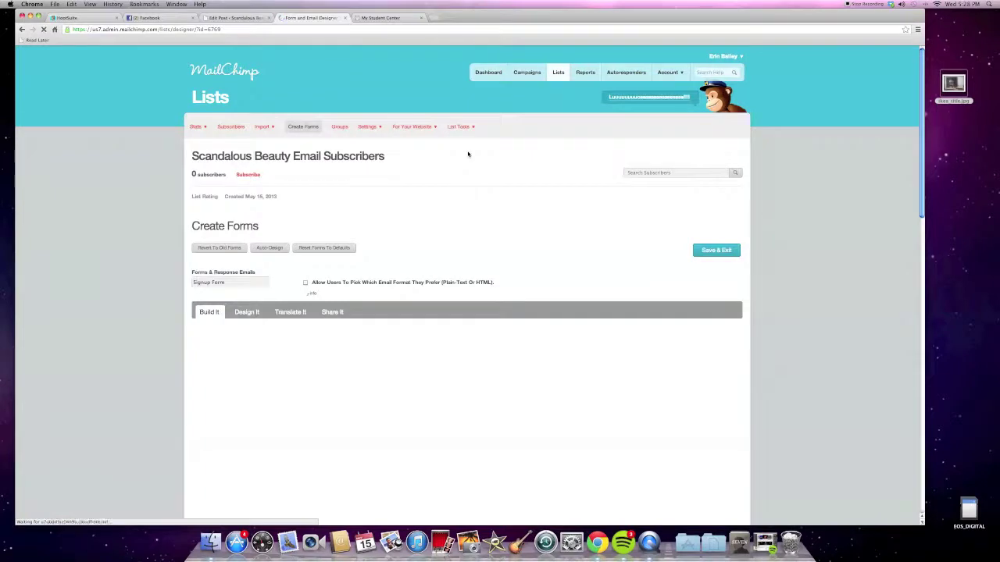
scroll(471, 162, "down", 3)
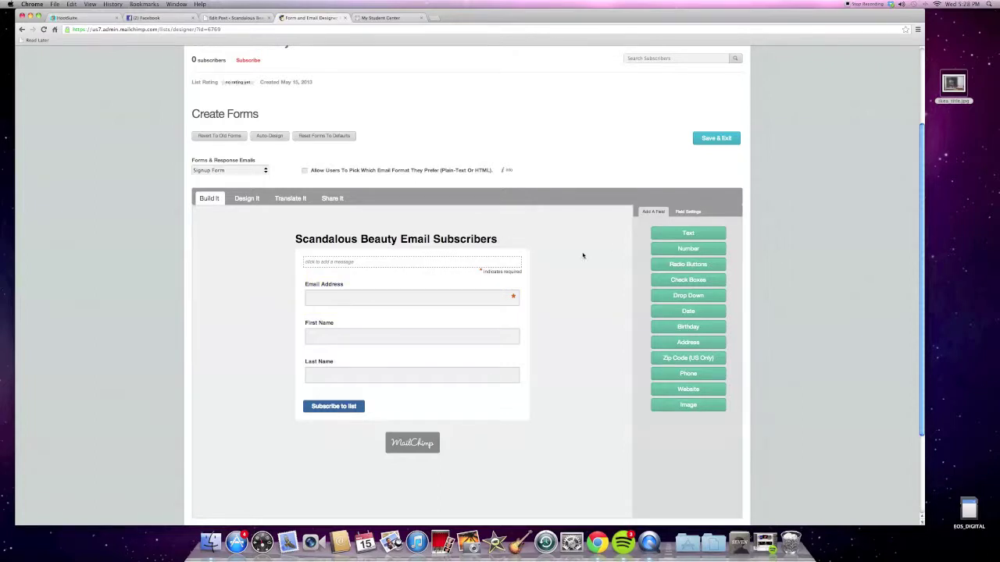
left_click(247, 200)
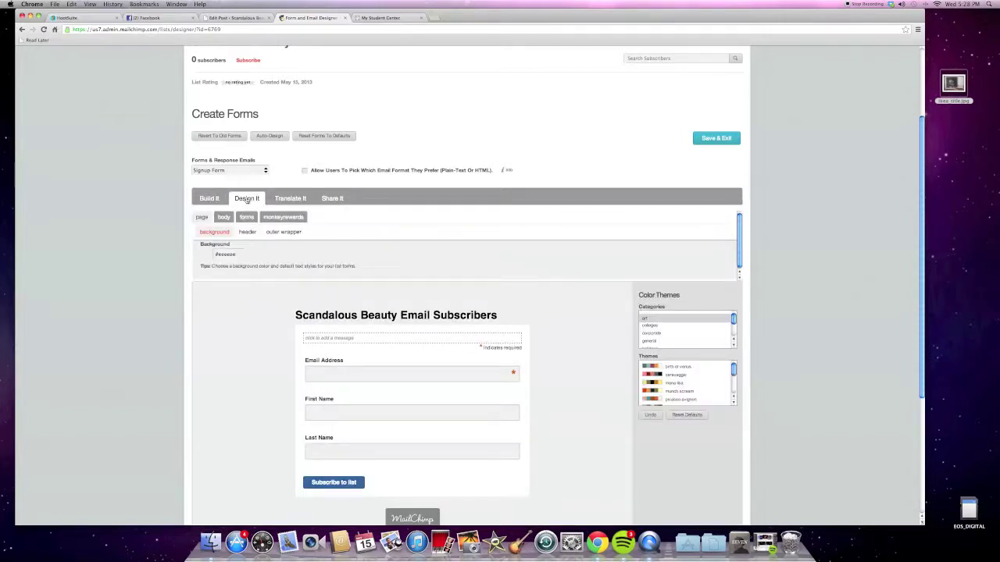
left_click(246, 218)
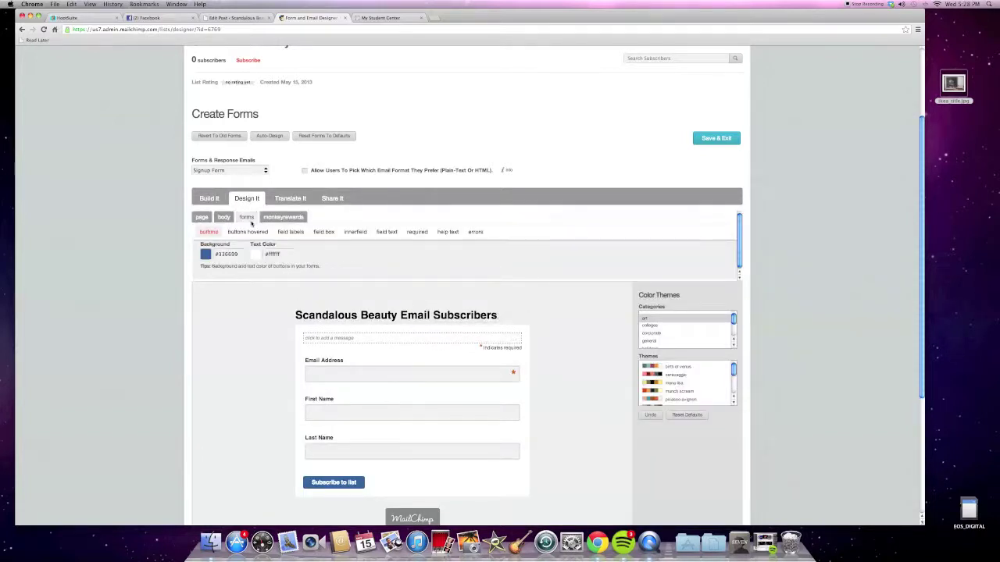
Review the Translate It and Share It tabs for subscribe URL, QR code and HTML link.
left_click(290, 199)
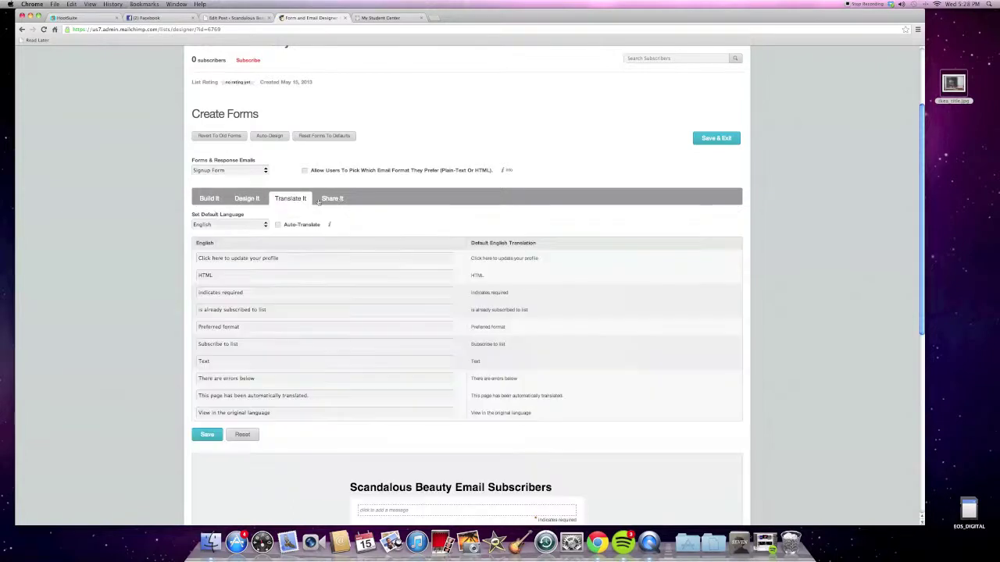
left_click(332, 198)
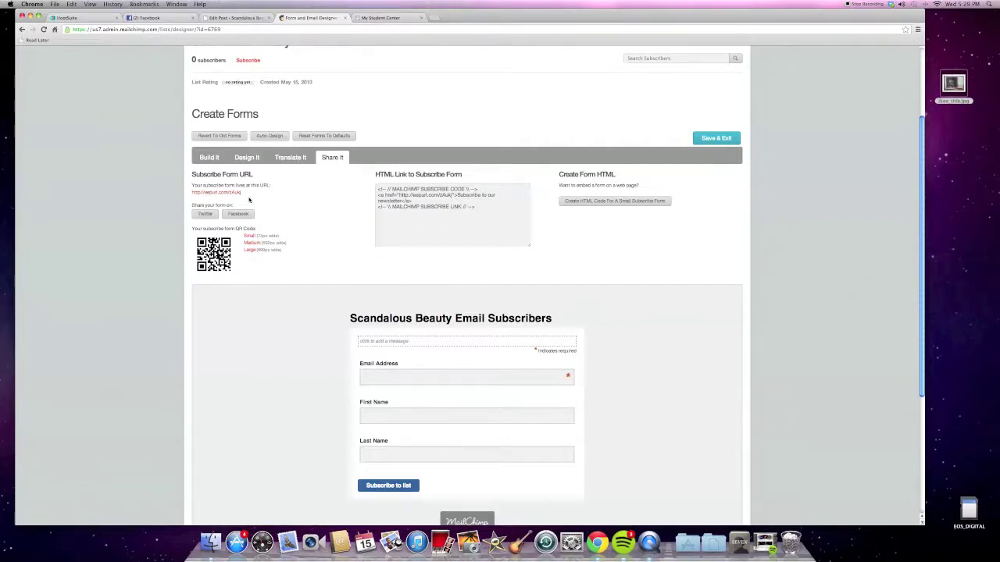
scroll(250, 201, "down", 3)
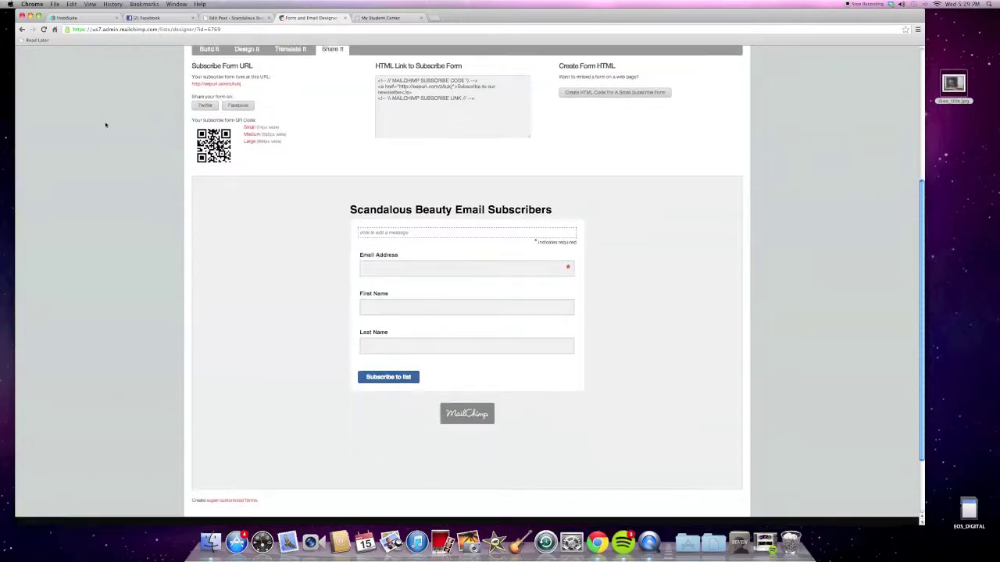
scroll(105, 123, "up", 2)
scroll(156, 141, "down", 3)
scroll(201, 154, "up", 2)
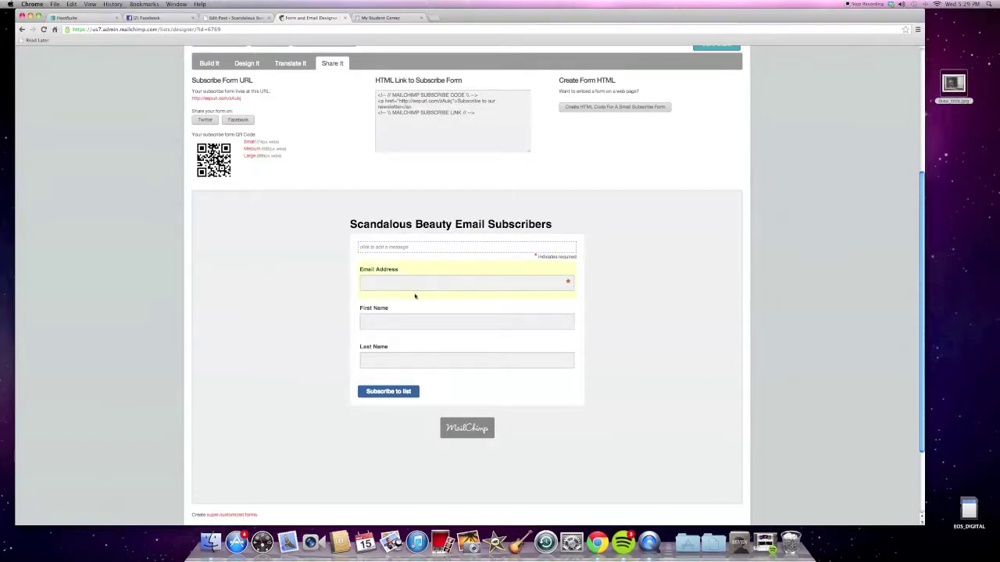
scroll(296, 293, "up", 3)
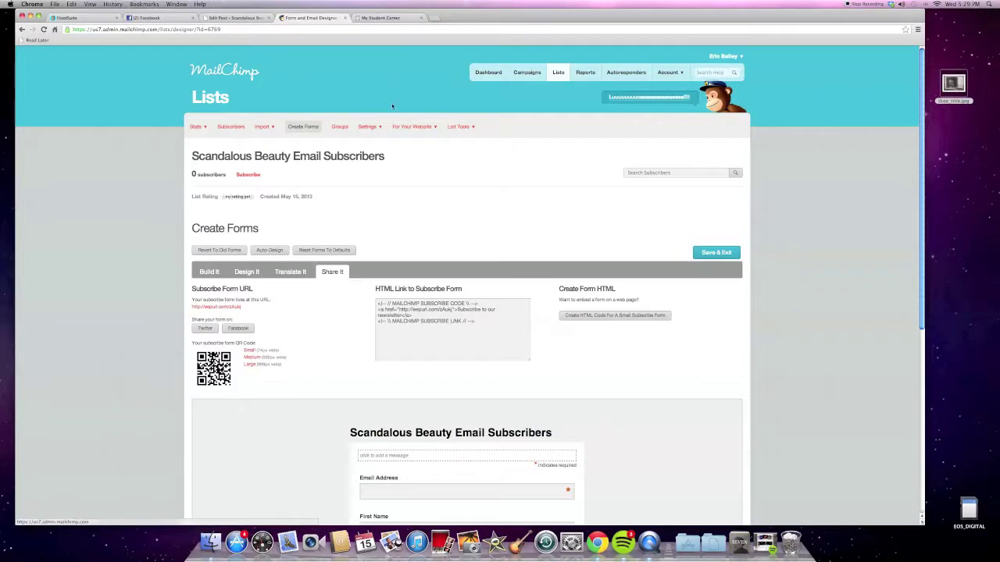
Return to the dashboard, close the My Student Center tab, and start a new campaign.
left_click(487, 76)
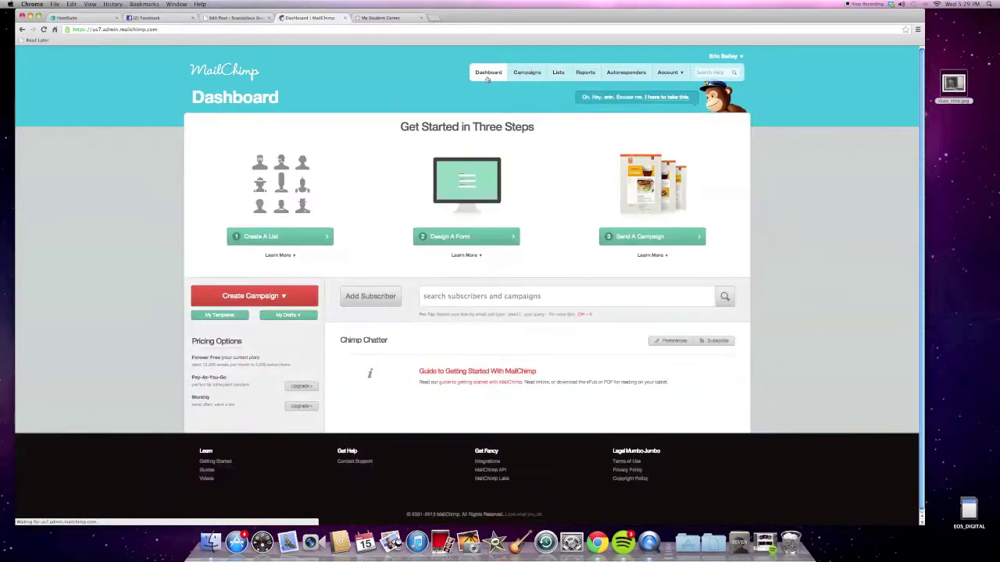
left_click(467, 236)
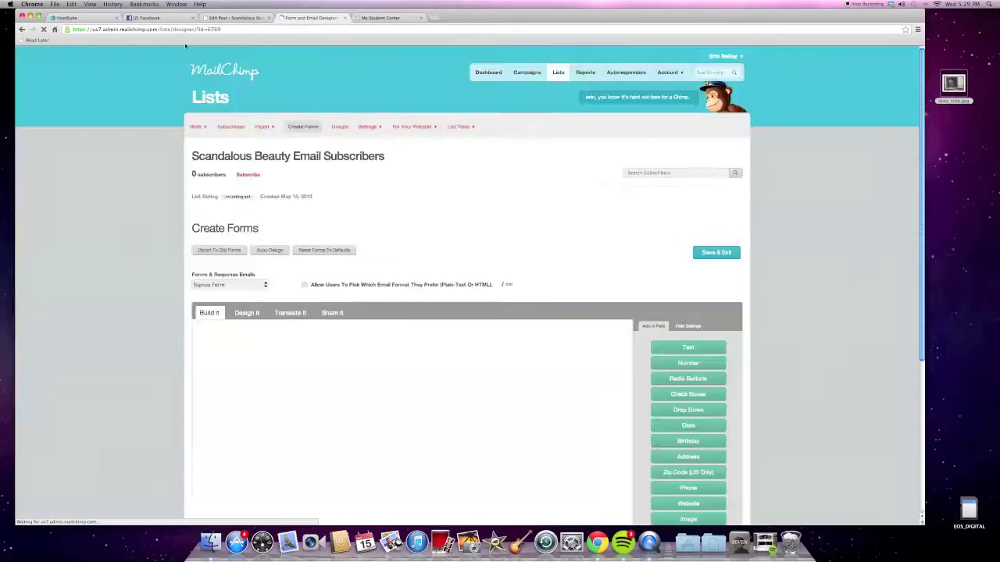
left_click(22, 29)
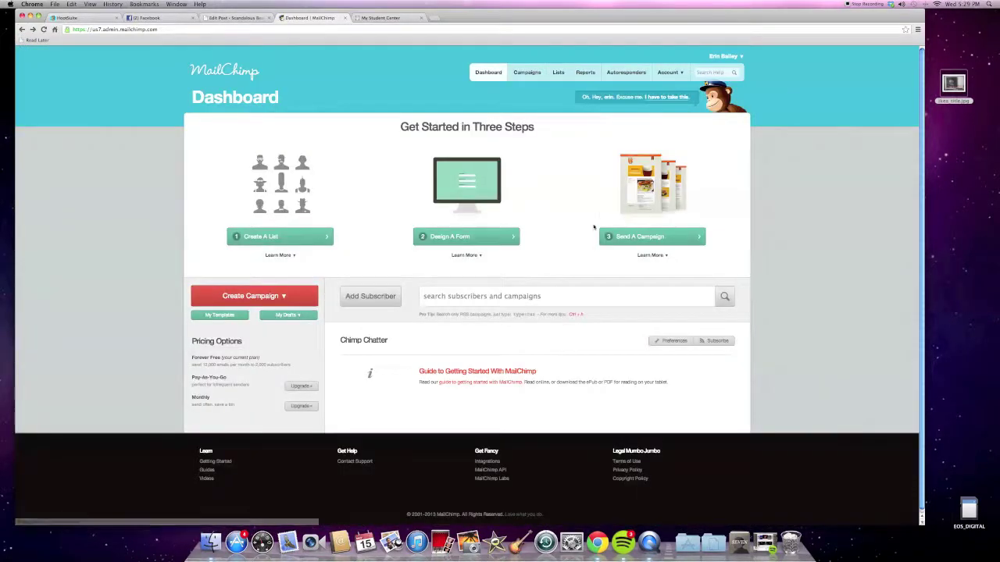
left_click(420, 17)
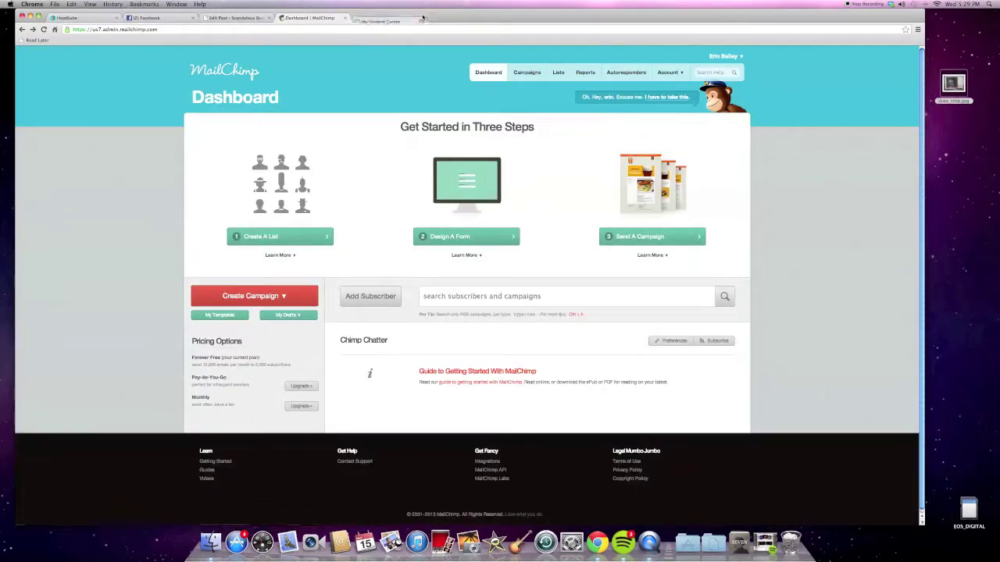
left_click(669, 236)
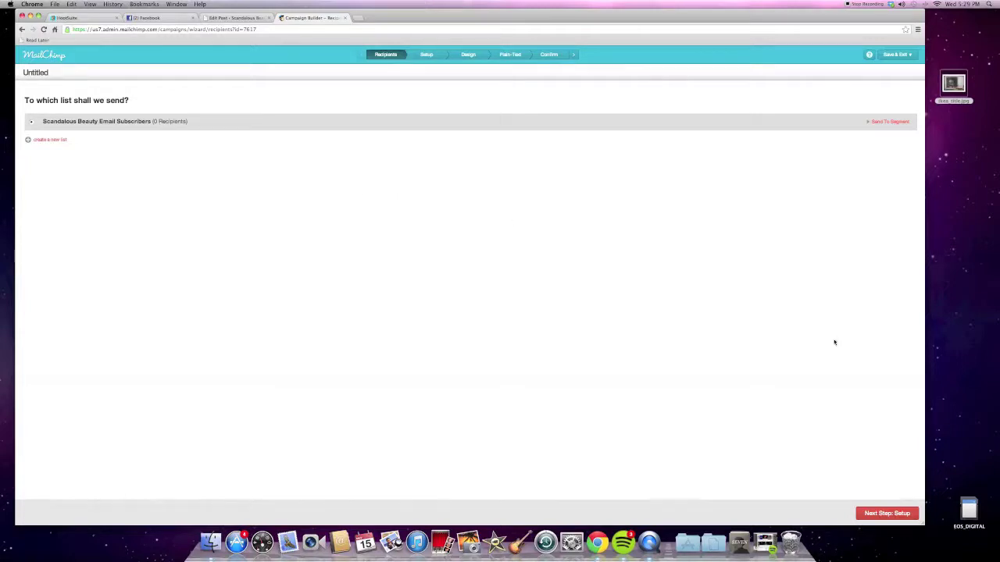
Name the campaign 'Test no 1' in the setup step.
left_click(898, 513)
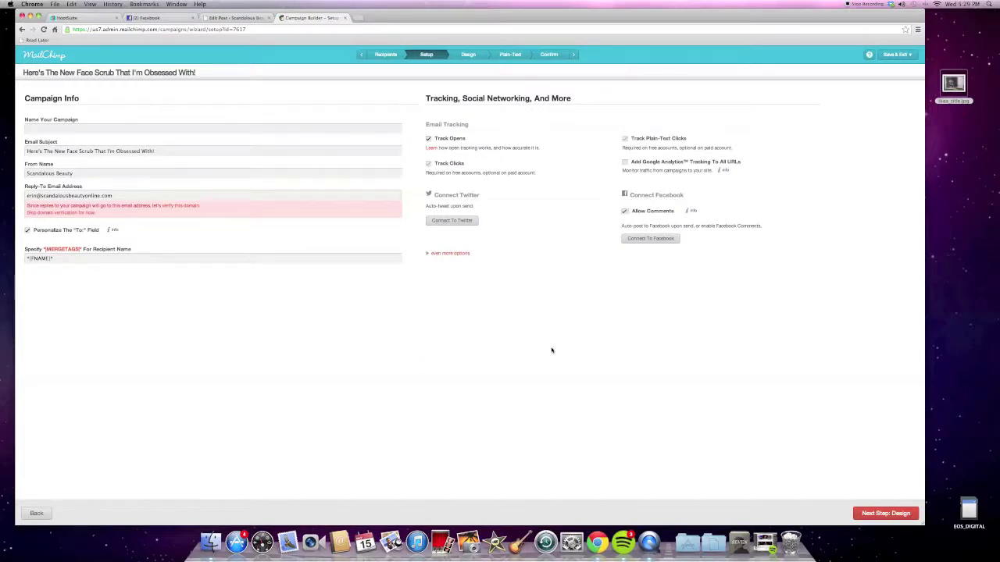
left_click(206, 126)
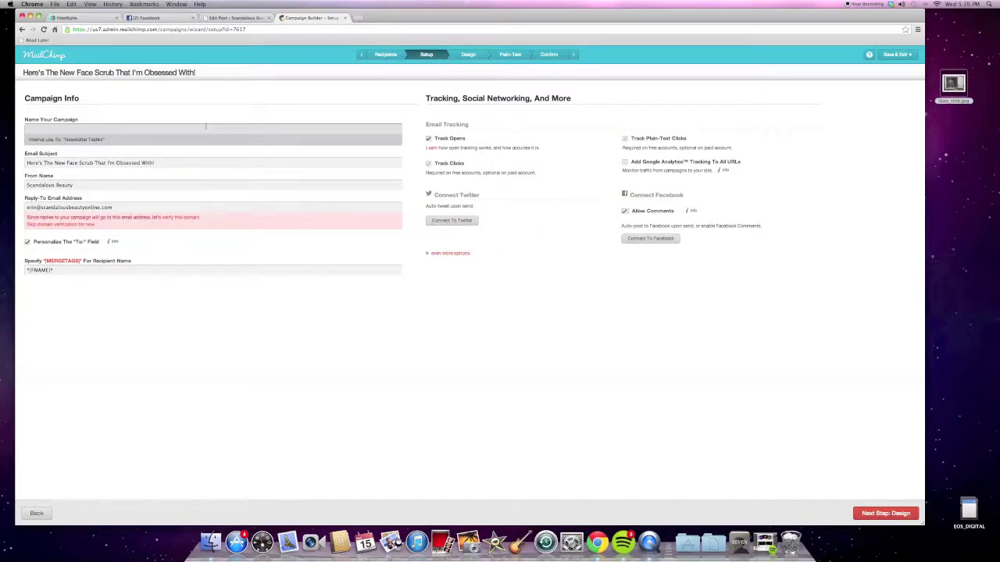
type("T")
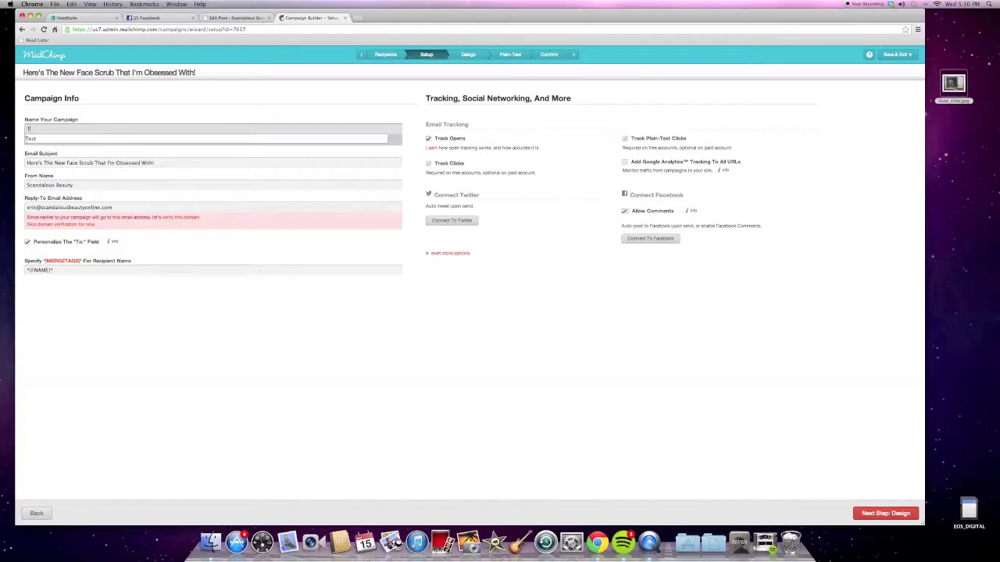
type("est no 1")
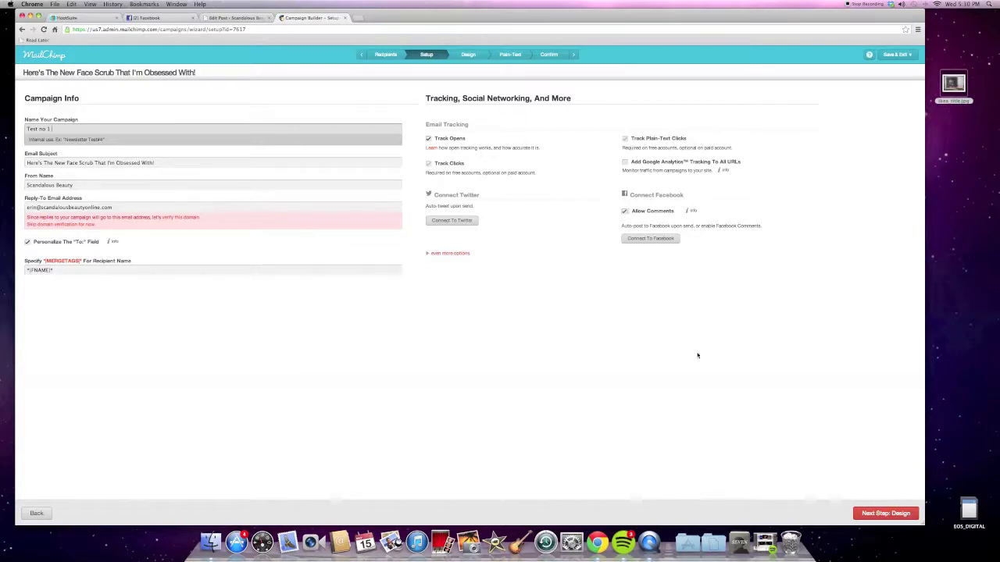
left_click(867, 513)
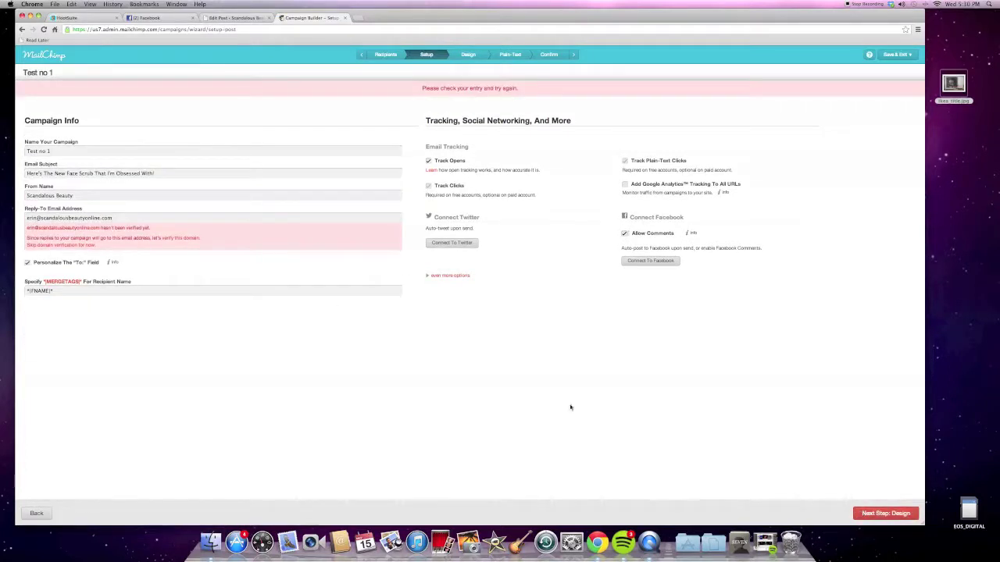
Replace the reply-to address with a personal e-mail address and continue to design.
triple_click(145, 217)
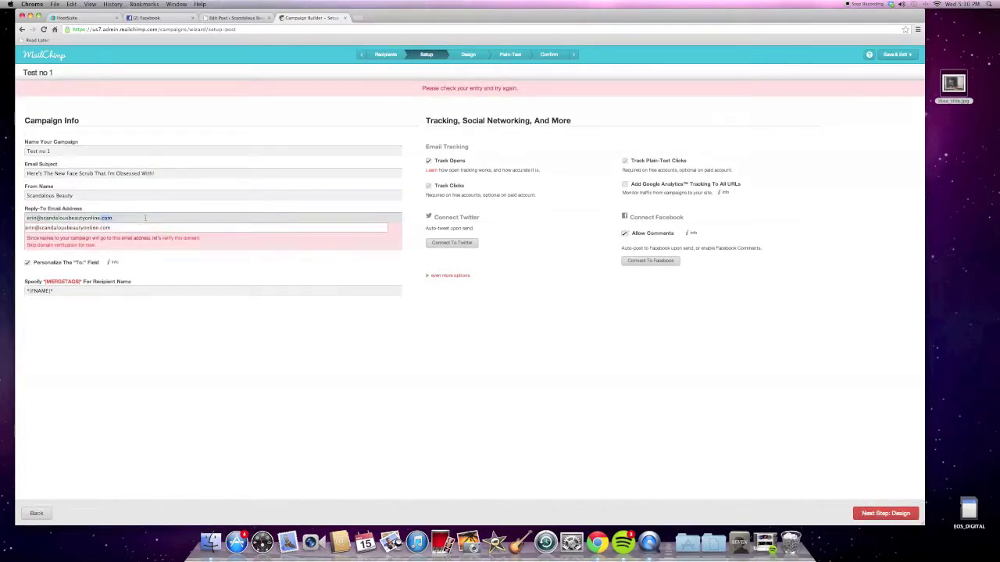
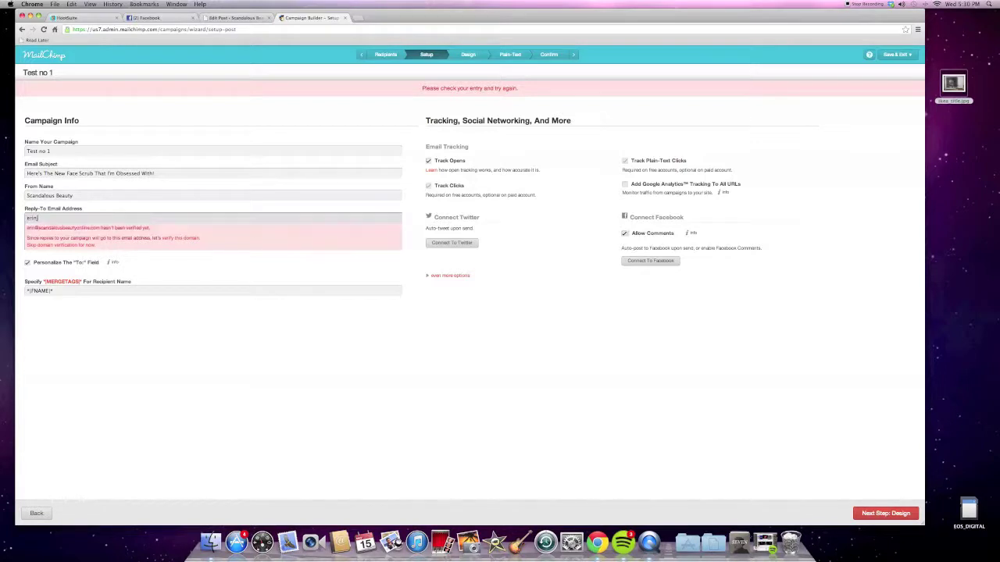
left_click(311, 268)
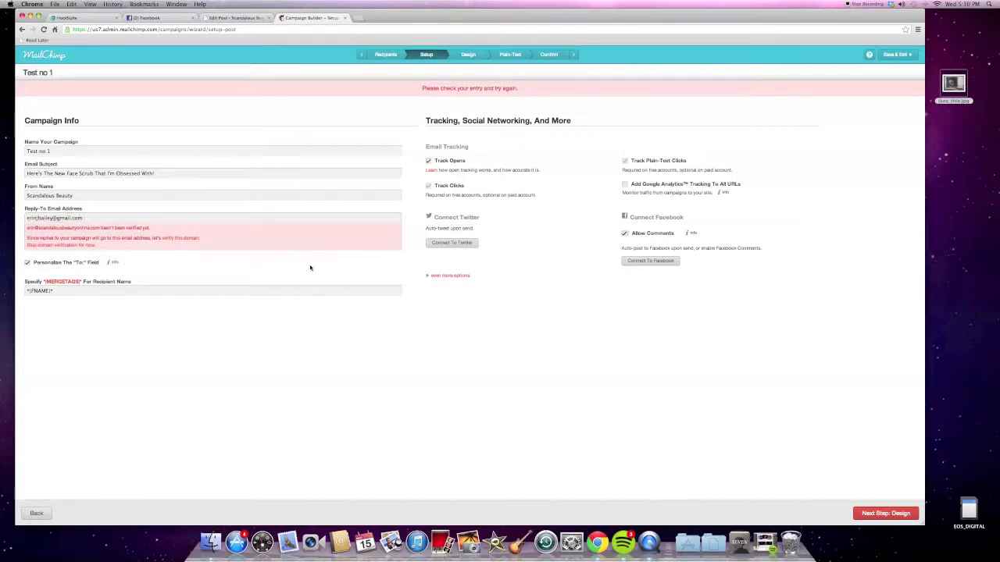
left_click(890, 516)
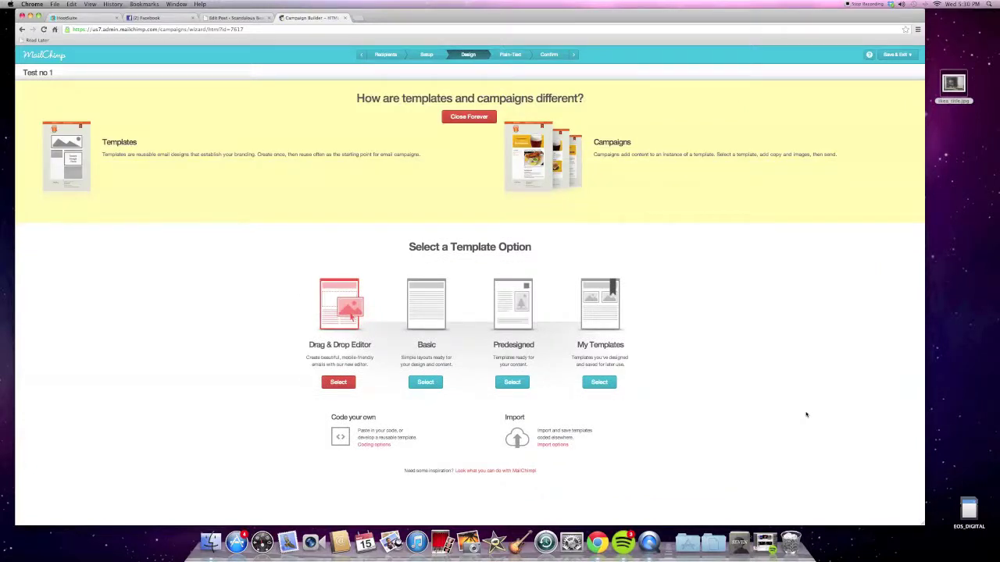
Use the Drag & Drop 1 Column basic template with the makeup-organizing photo as header image.
left_click(351, 324)
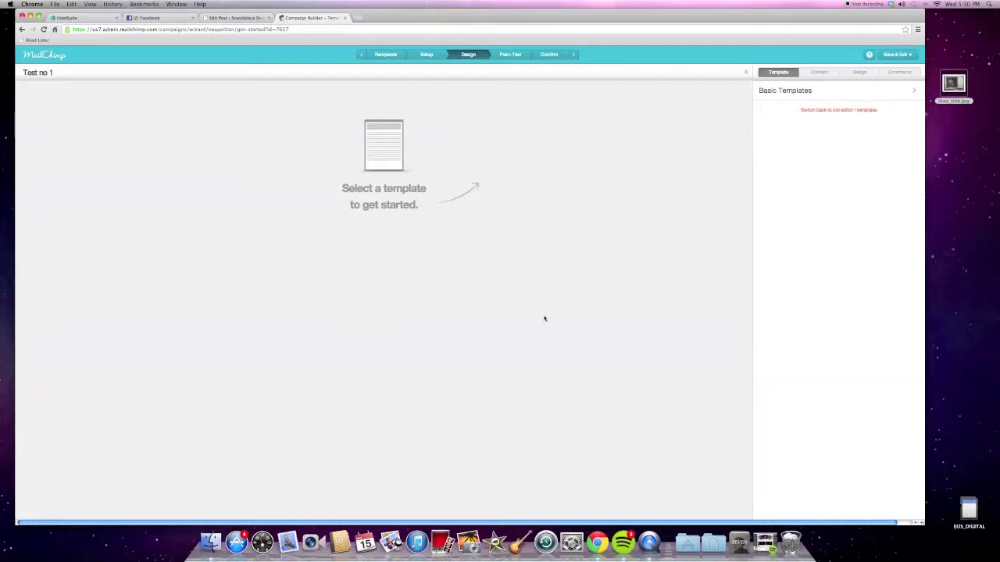
left_click(791, 91)
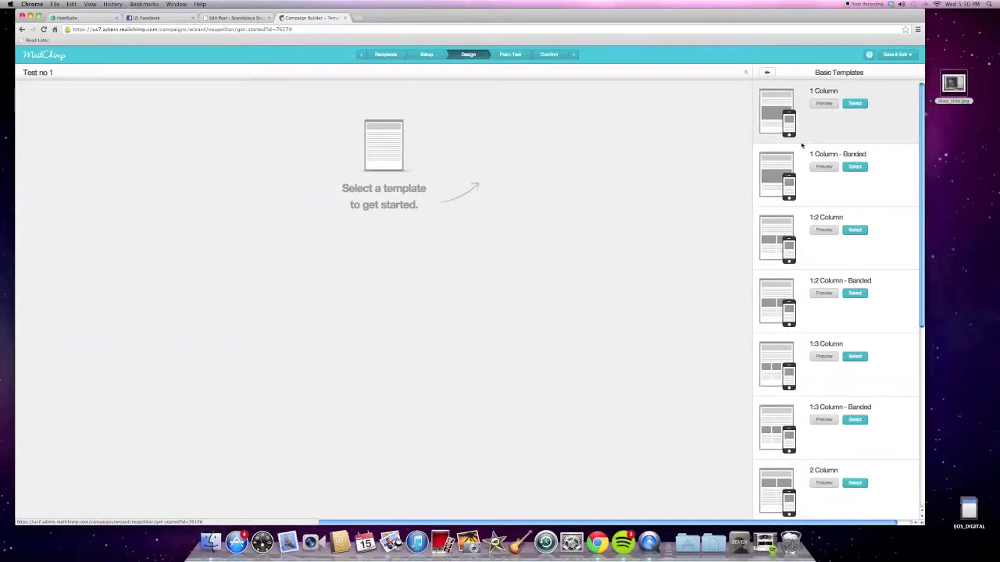
left_click(846, 104)
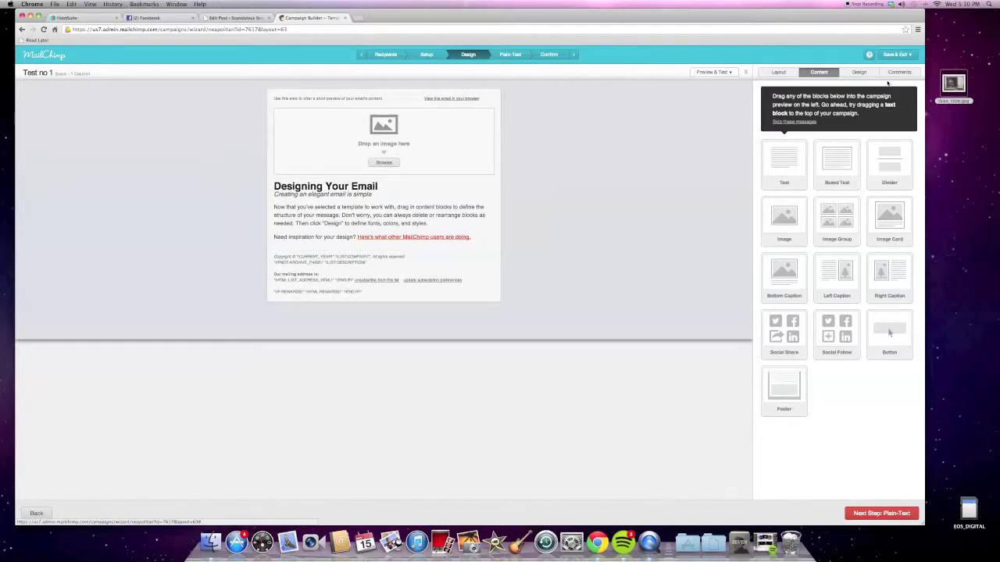
left_click_drag(939, 82, 382, 136)
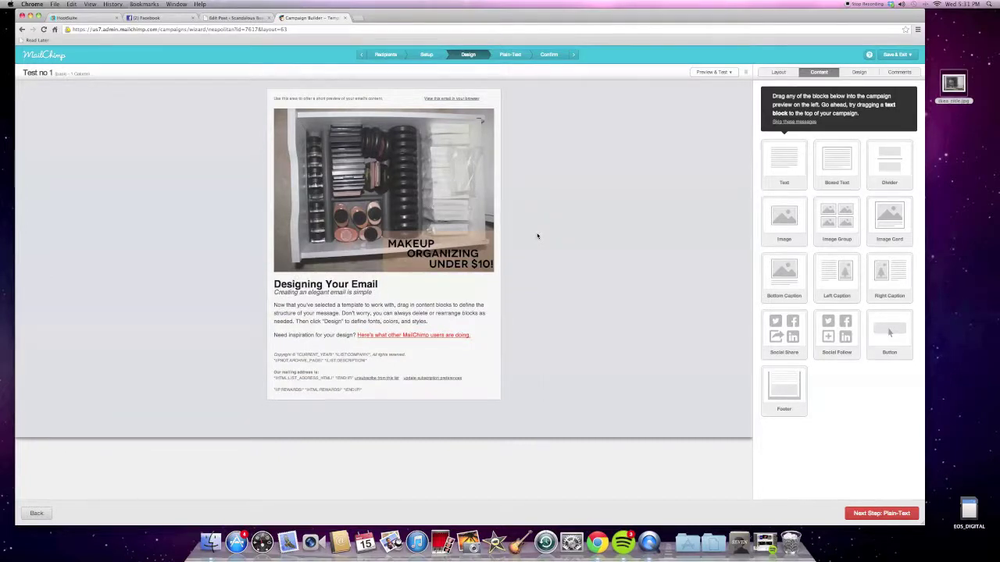
left_click(316, 101)
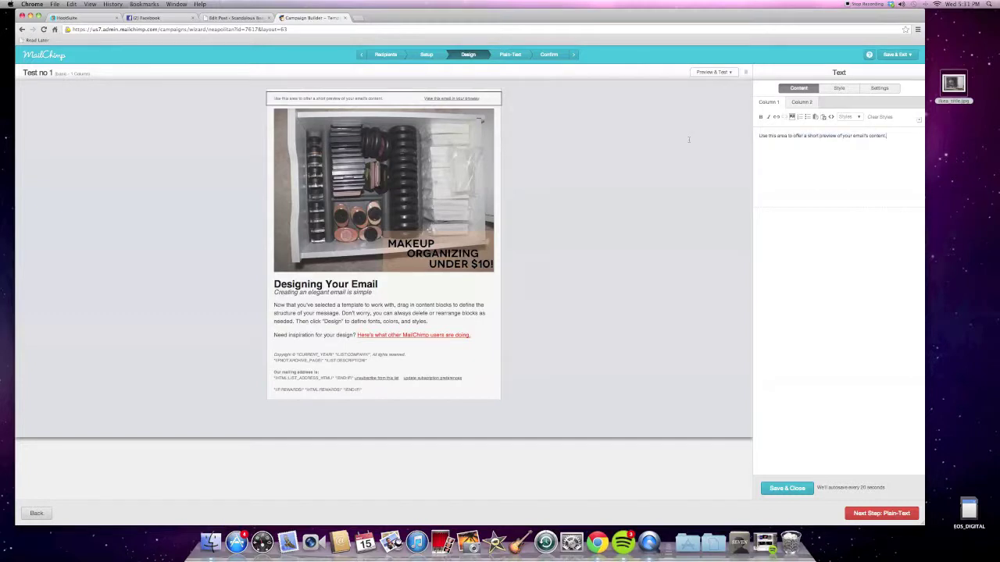
Replace the preheader placeholder with '5 Eyeliners I Can't Live Without, plus Much more!'.
triple_click(863, 136)
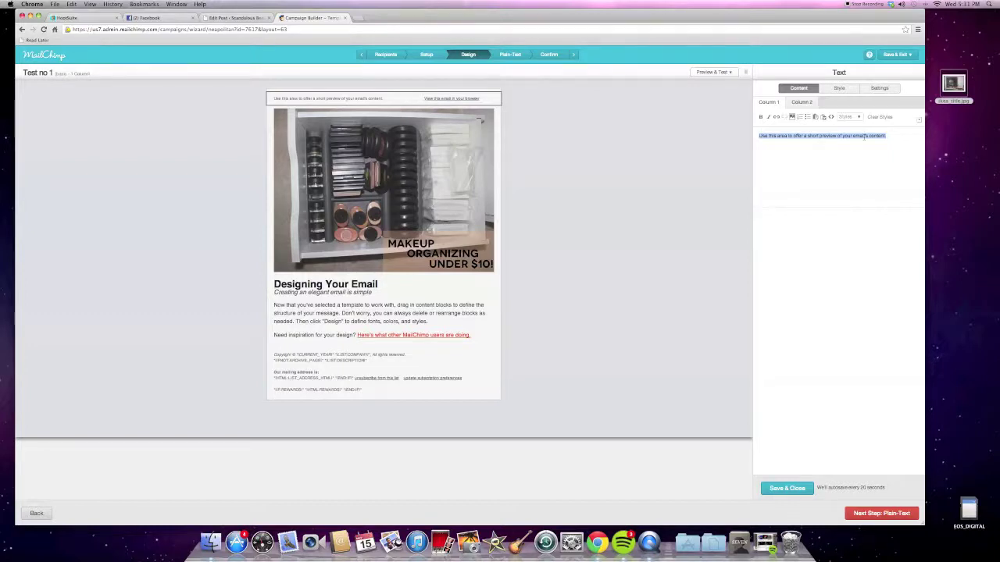
type("Say")
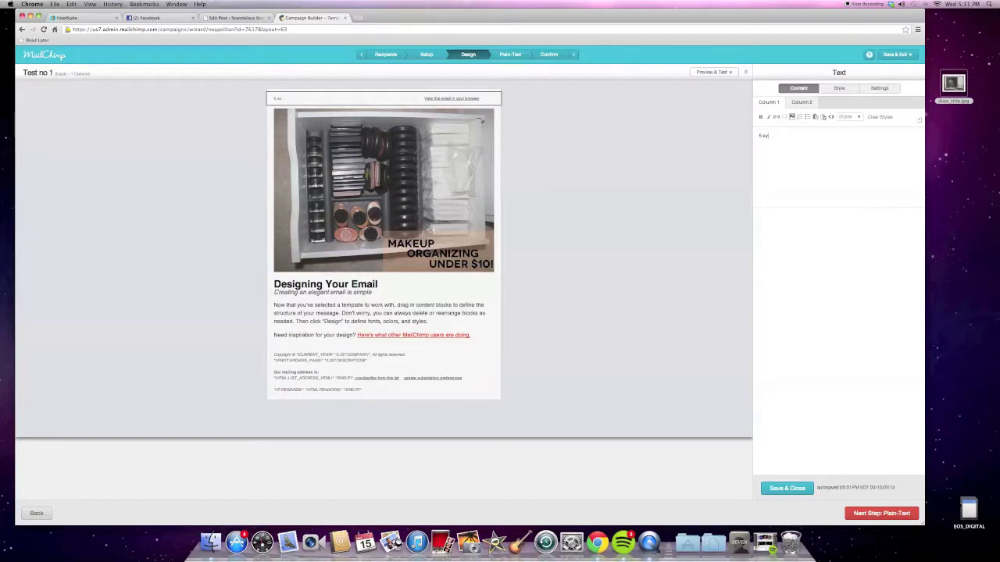
type(" el")
key("BackSpace")
key("BackSpace")
type("Eyeliners I Can't Live Wi")
type("thout, plus")
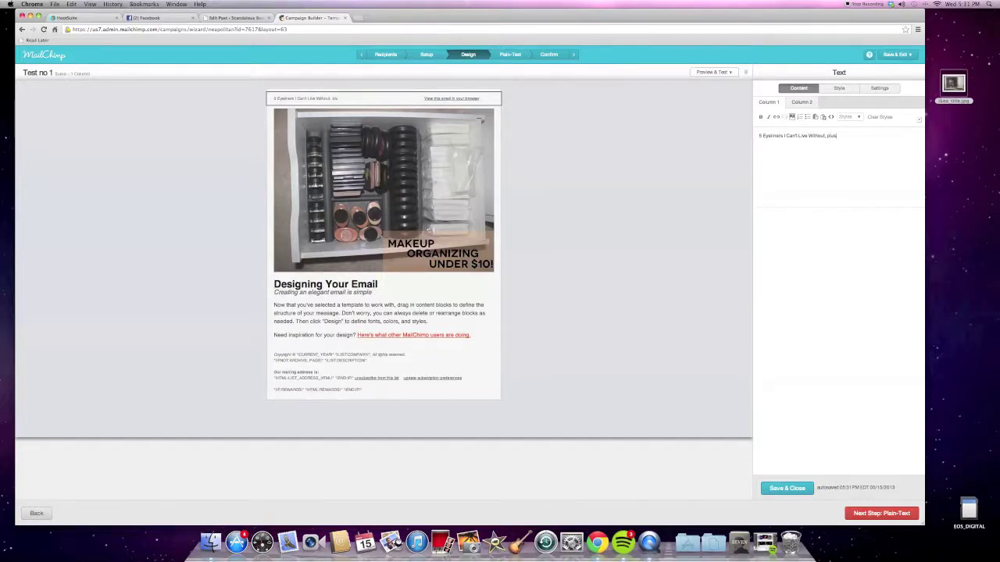
type(" Much more!")
mouse_move(331, 101)
Save the preheader and place an Image Group block above the email footer.
left_click(786, 488)
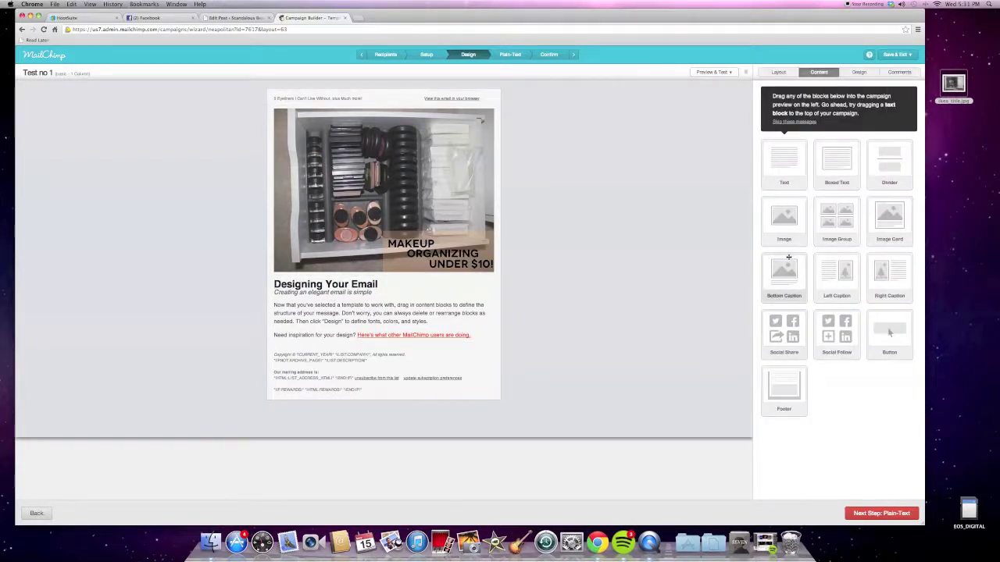
left_click_drag(836, 221, 360, 344)
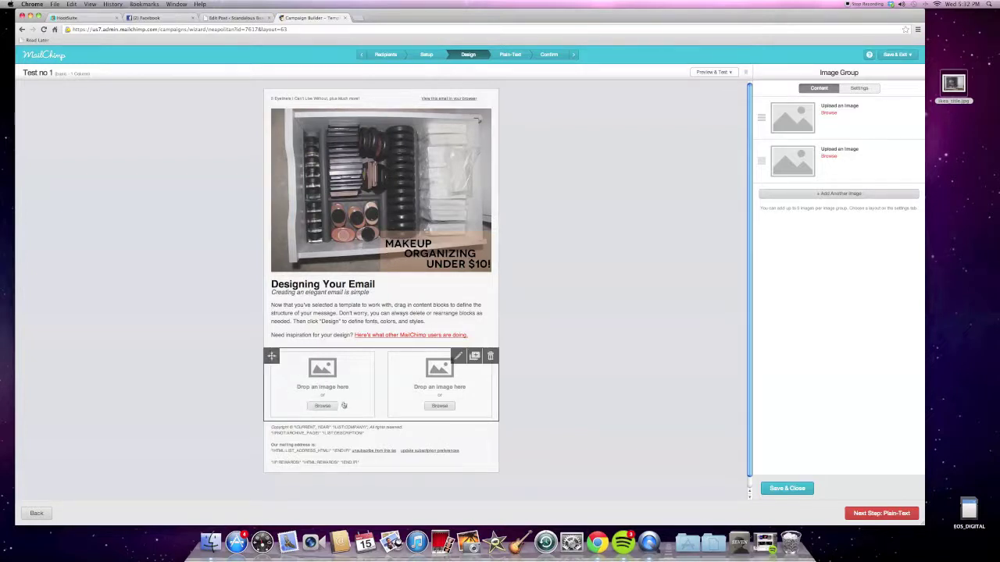
left_click(317, 314)
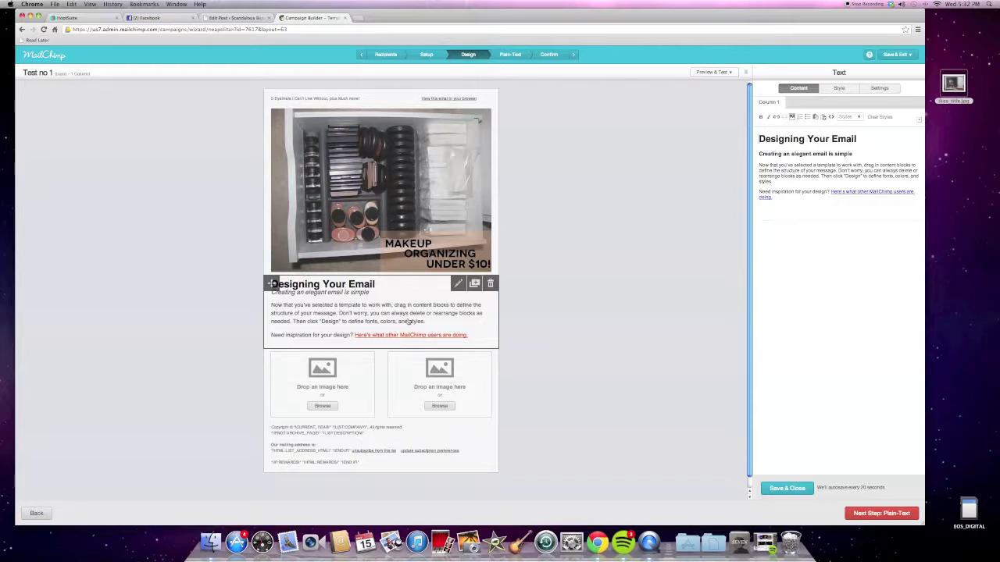
left_click(711, 72)
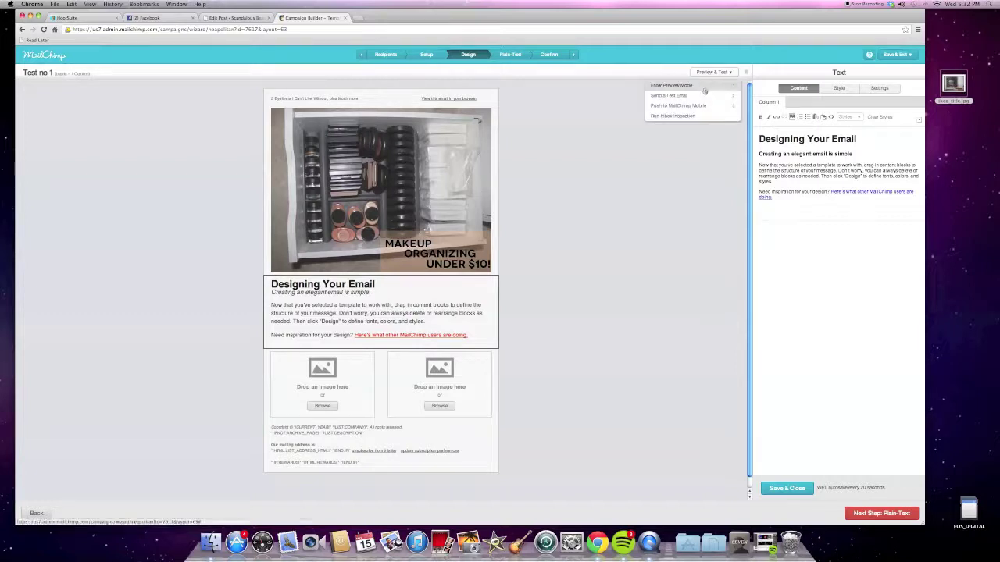
left_click(672, 86)
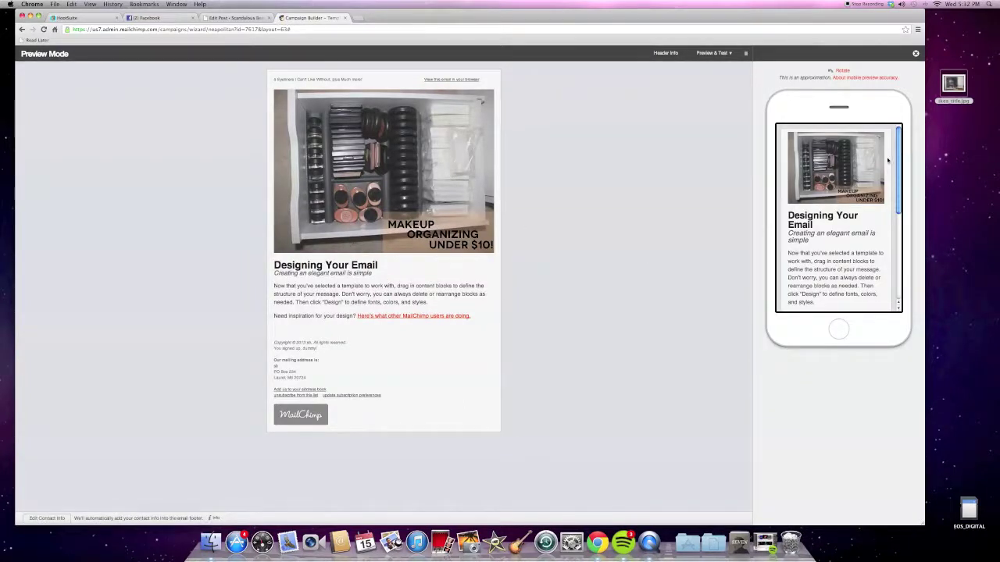
left_click_drag(898, 145, 907, 241)
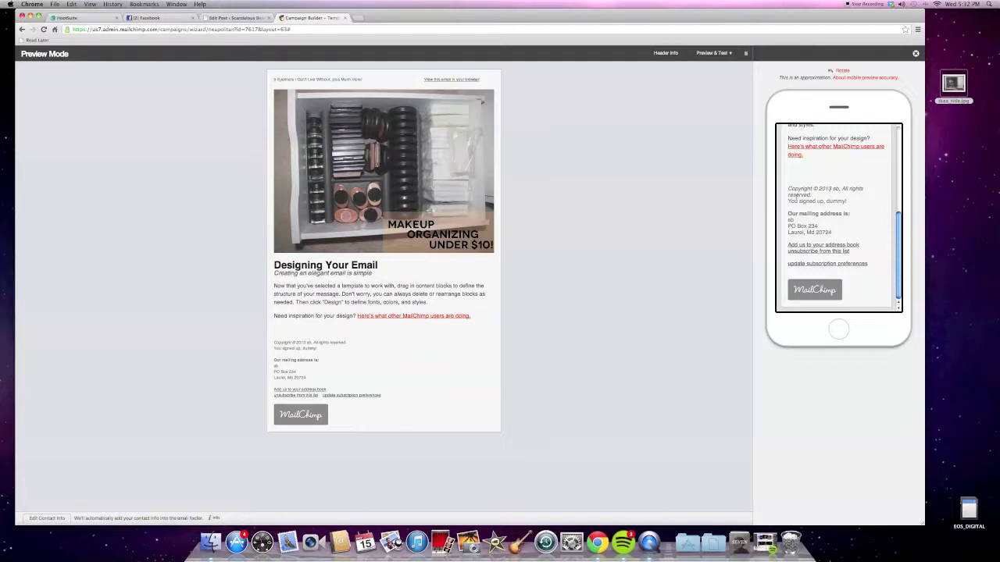
scroll(897, 226, "up", 10)
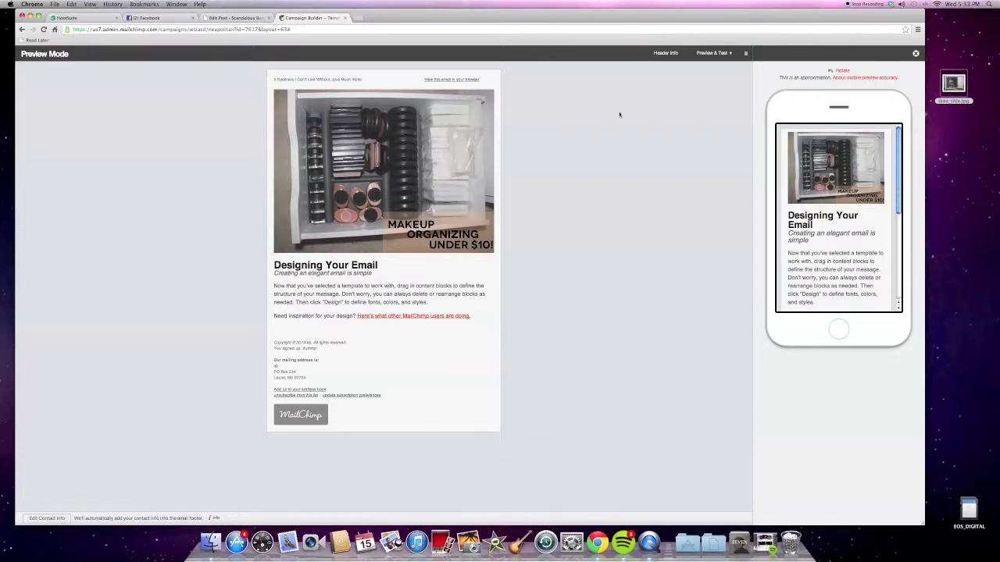
left_click(706, 55)
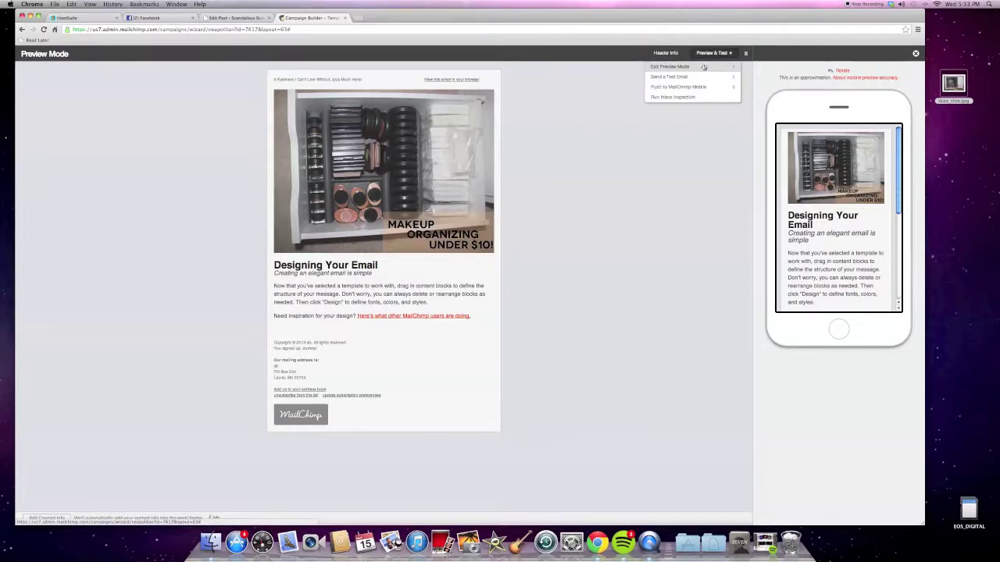
left_click(706, 66)
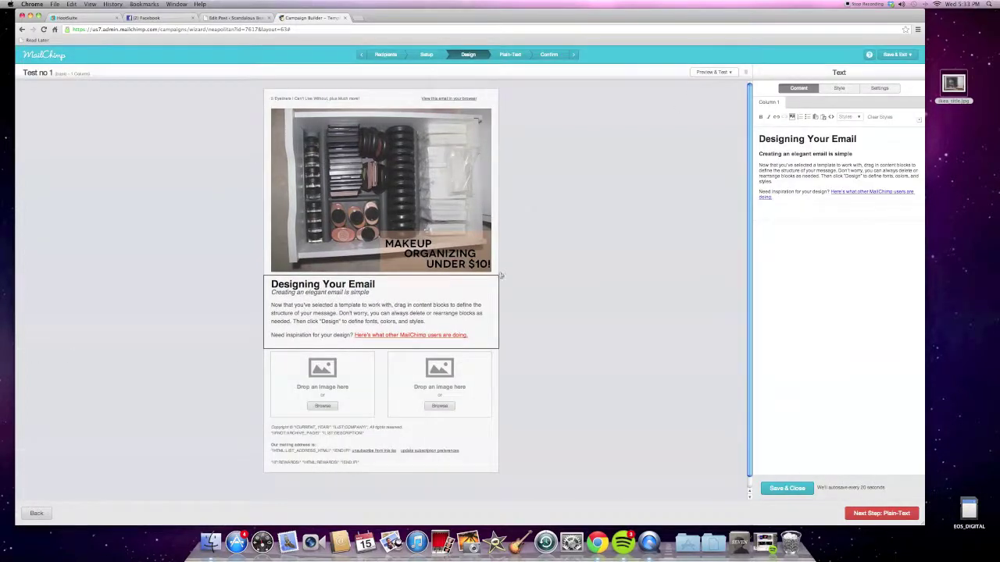
Browse the Design tab's Header and Layout settings, then move to the Plain-Text step.
left_click(769, 489)
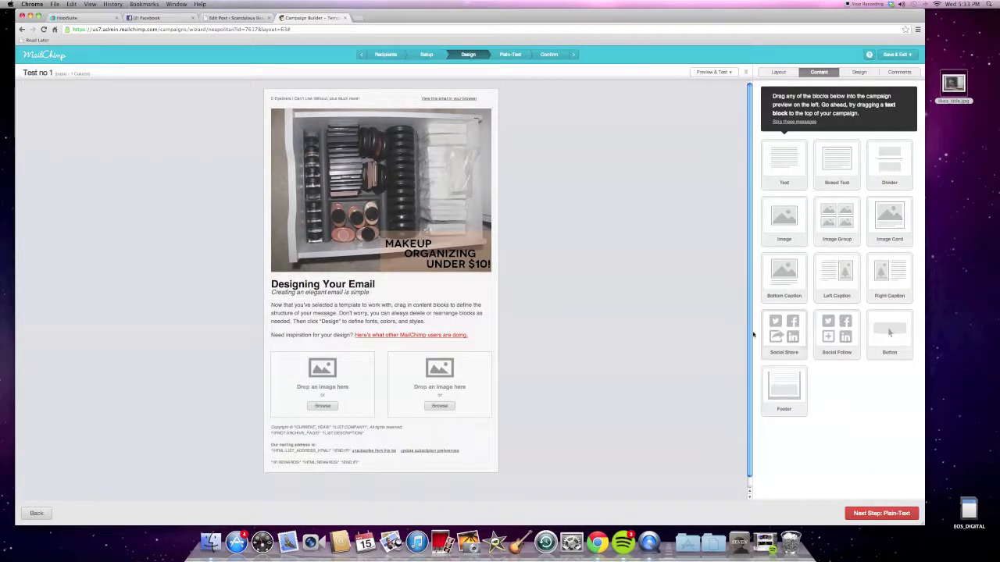
left_click(852, 73)
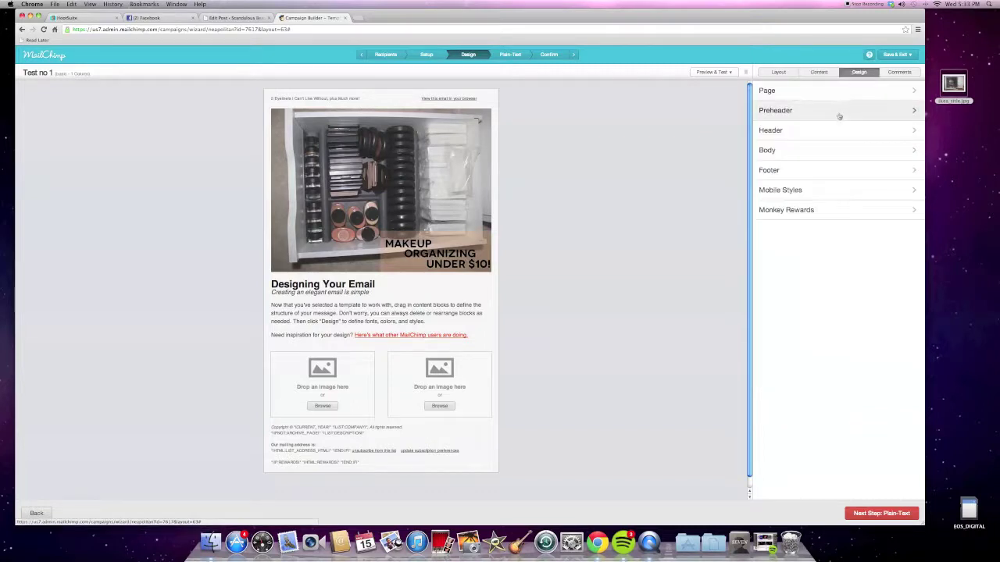
left_click(832, 129)
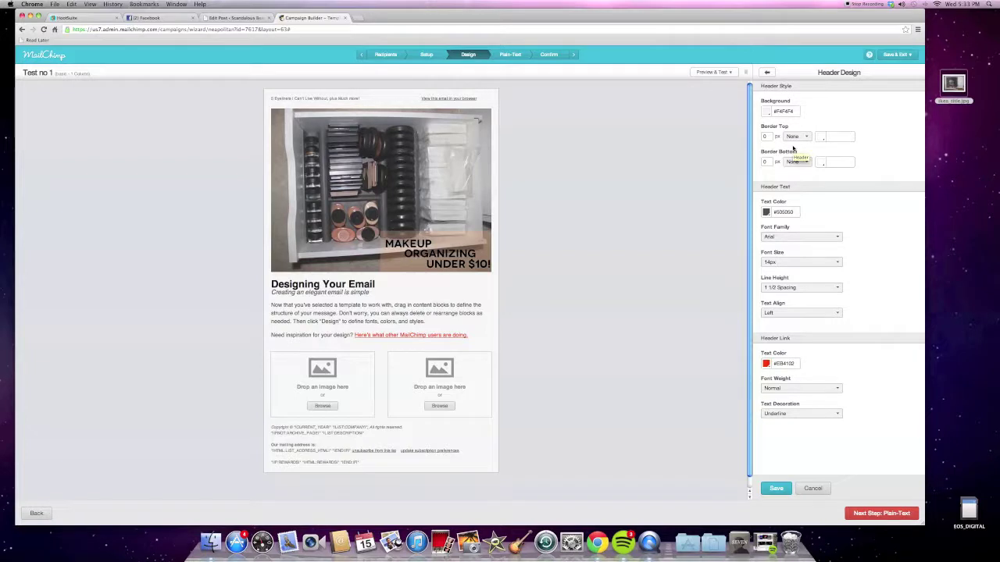
left_click(769, 72)
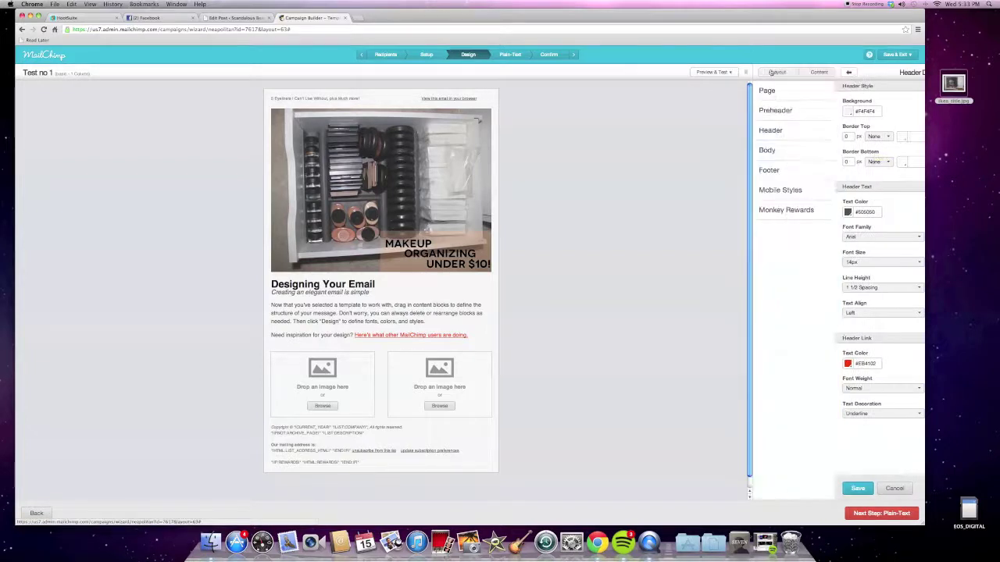
left_click(776, 73)
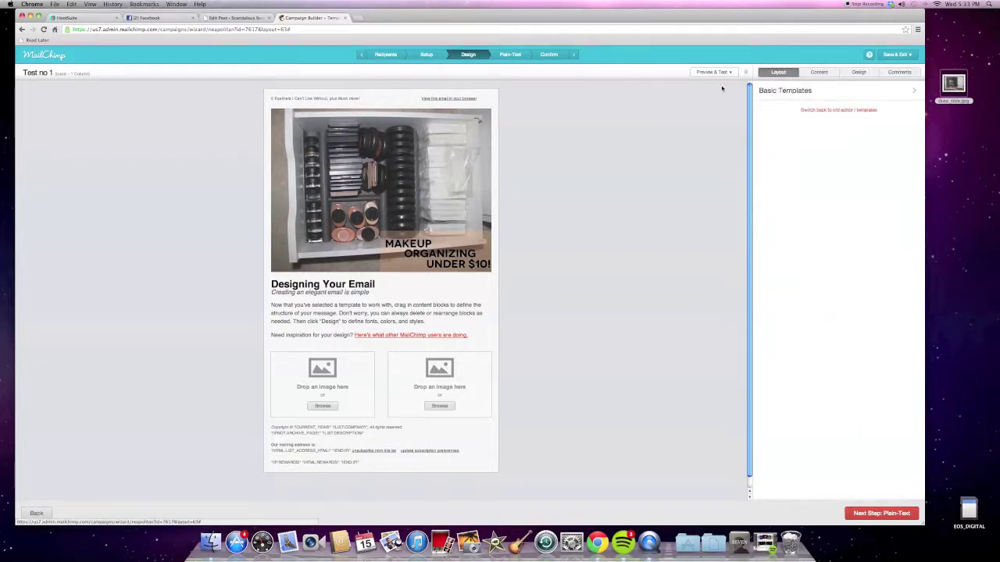
scroll(679, 122, "down", 1)
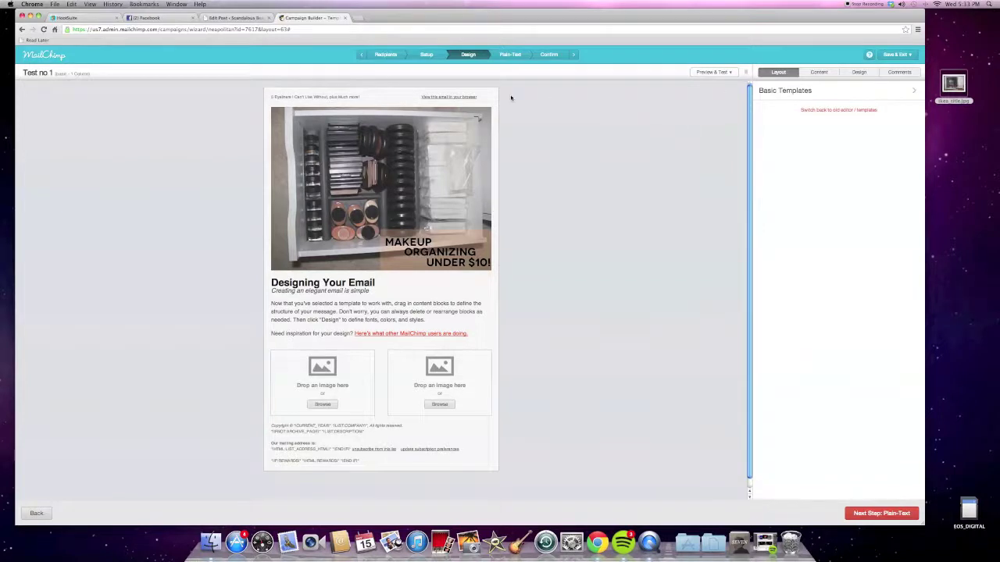
left_click(510, 56)
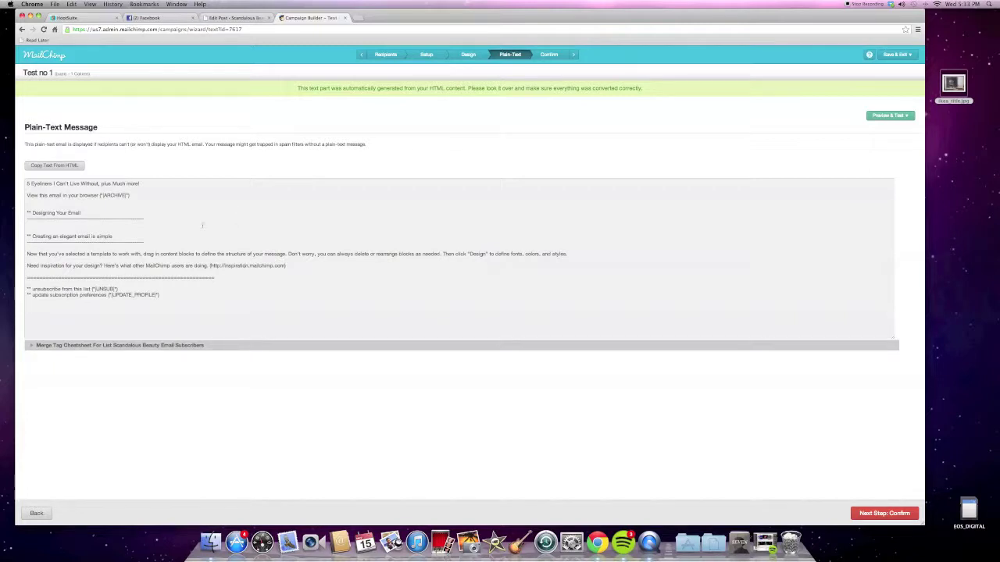
Step back through Design and Plain-Text, then reach the Confirm checklist flagging the empty recipient list.
left_click(468, 55)
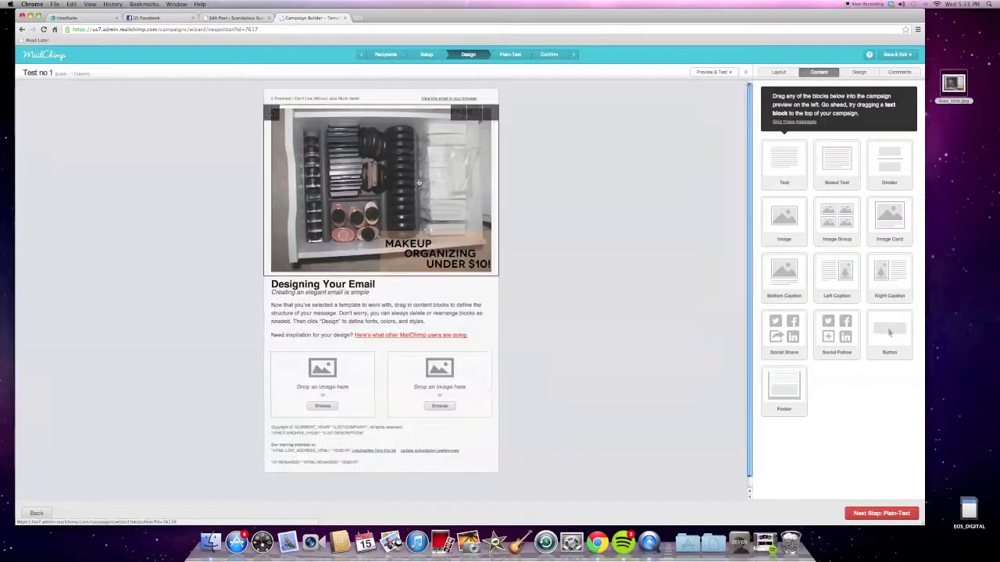
left_click(510, 55)
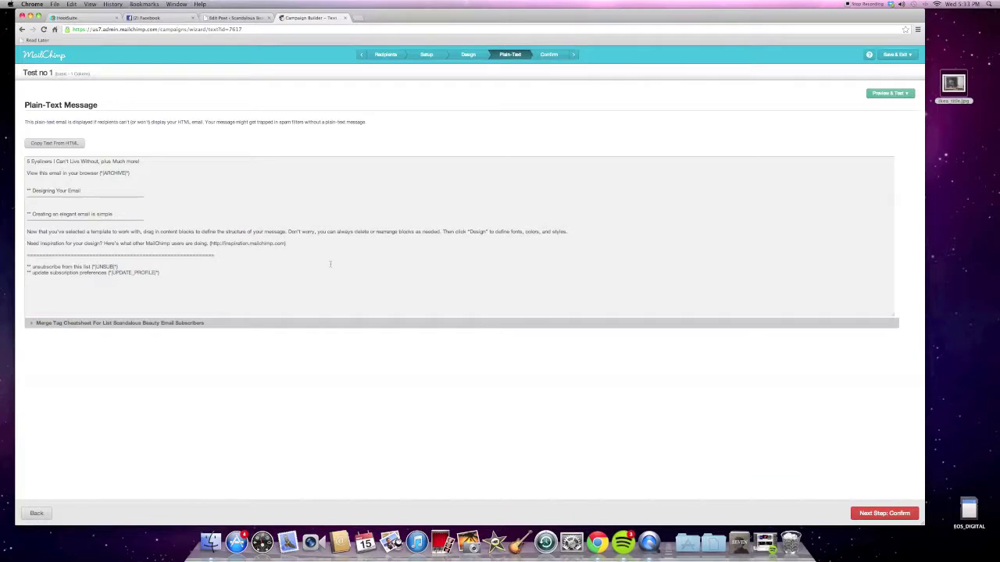
left_click(546, 55)
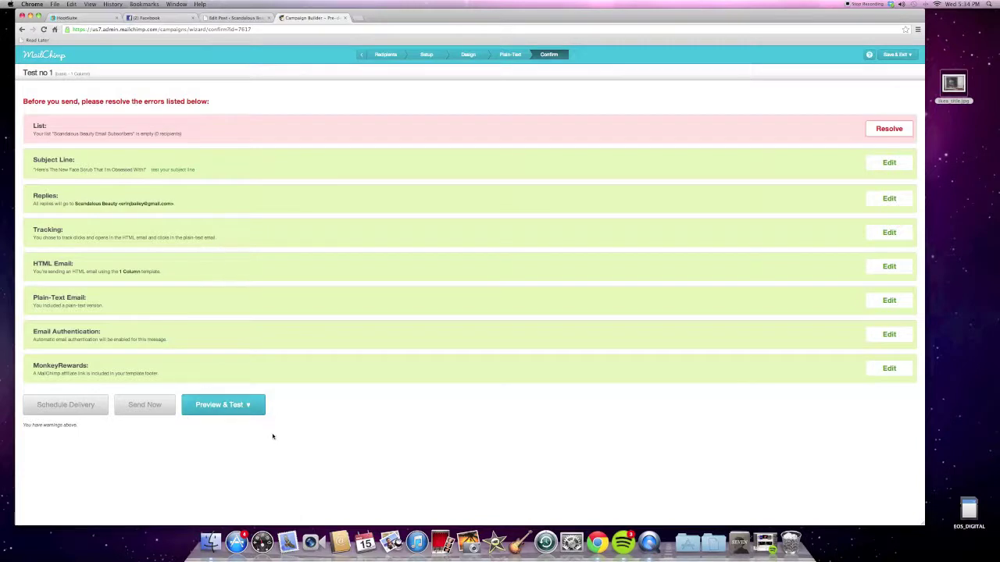
Revisit Plain-Text and Confirm, check the Preview & Test options, then leave for the account Dashboard.
key("BackSpace")
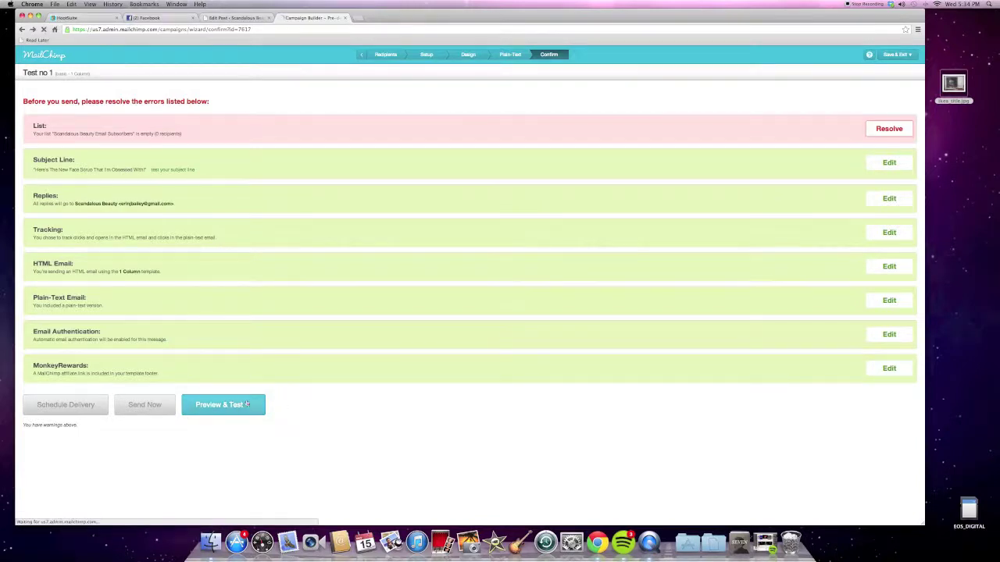
left_click(549, 54)
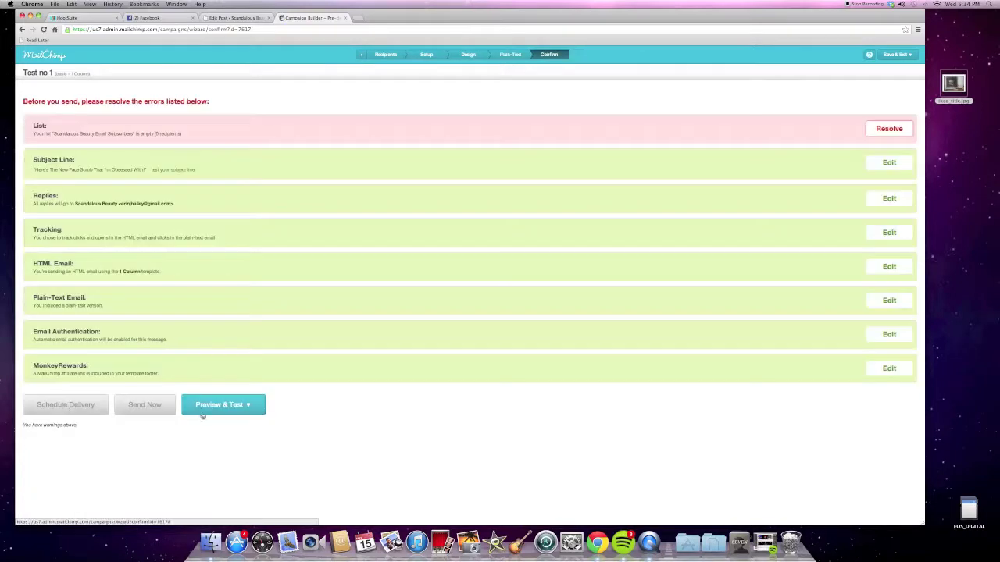
left_click(246, 405)
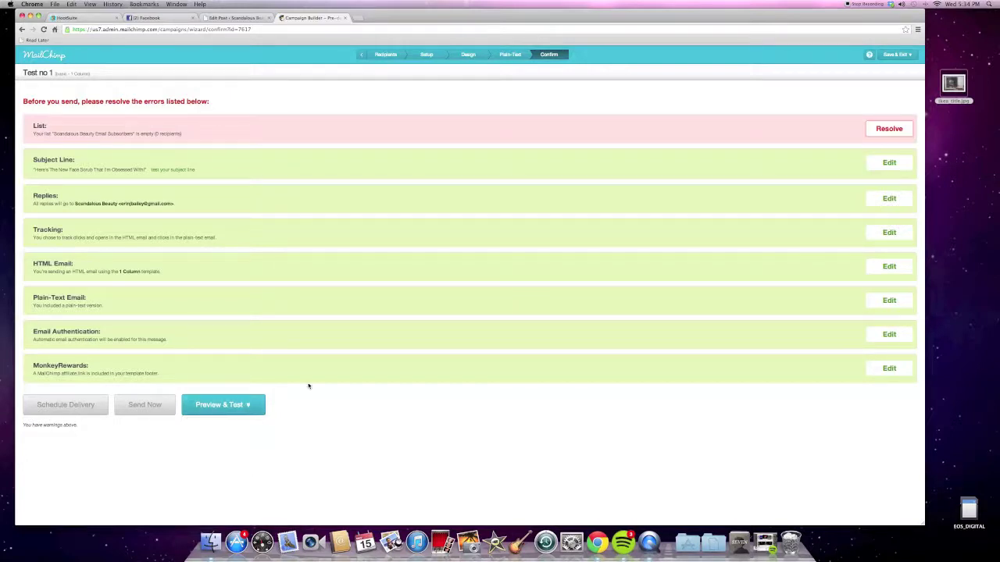
left_click(44, 55)
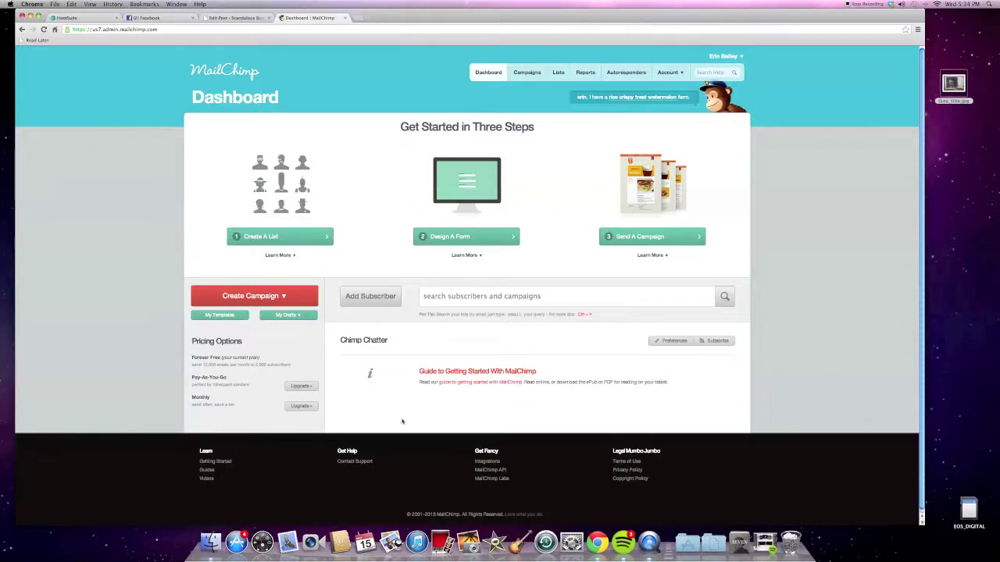
Open the MailChimp for Bloggers guide from the footer Guides and read it online.
left_click(208, 471)
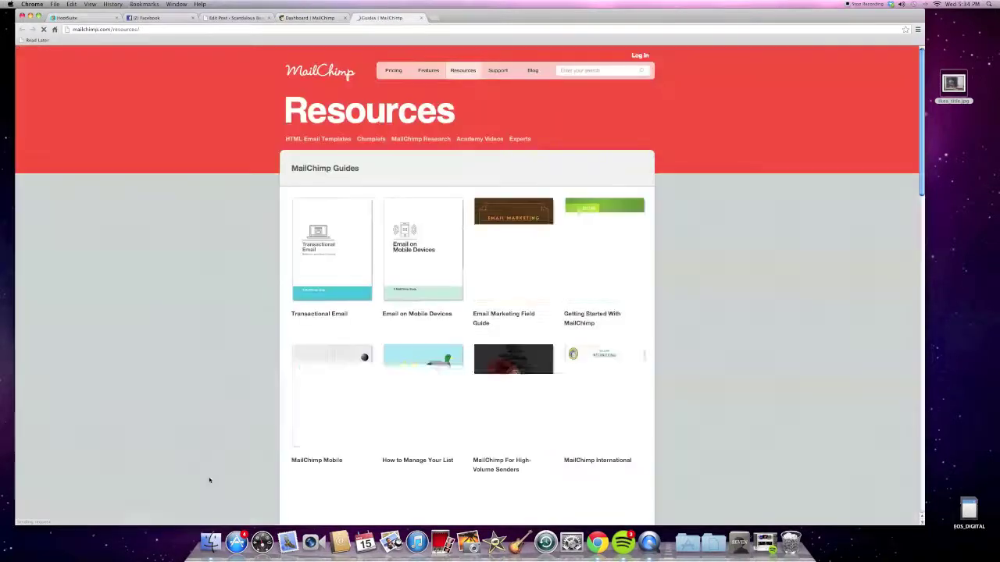
scroll(205, 449, "down", 10)
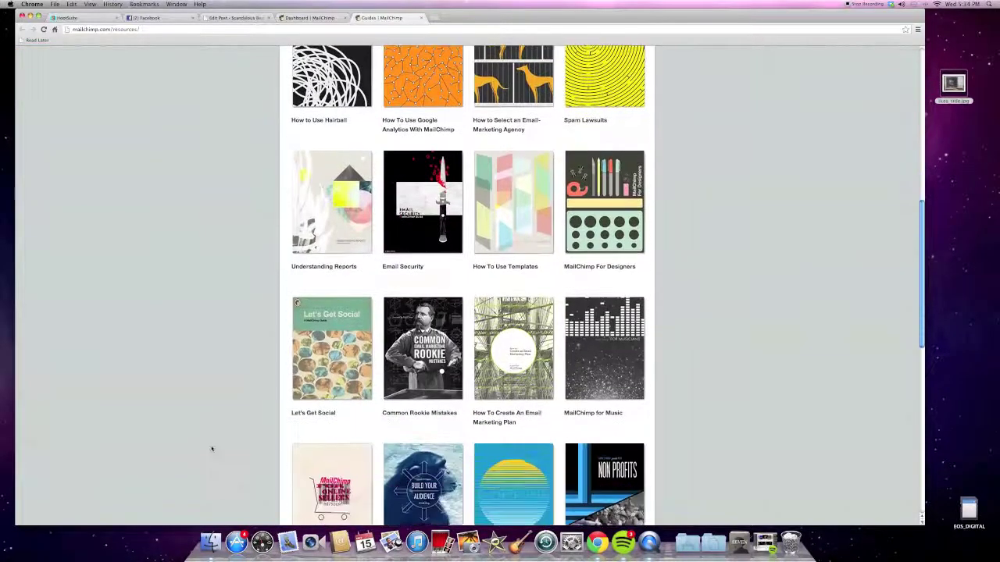
scroll(210, 447, "down", 3)
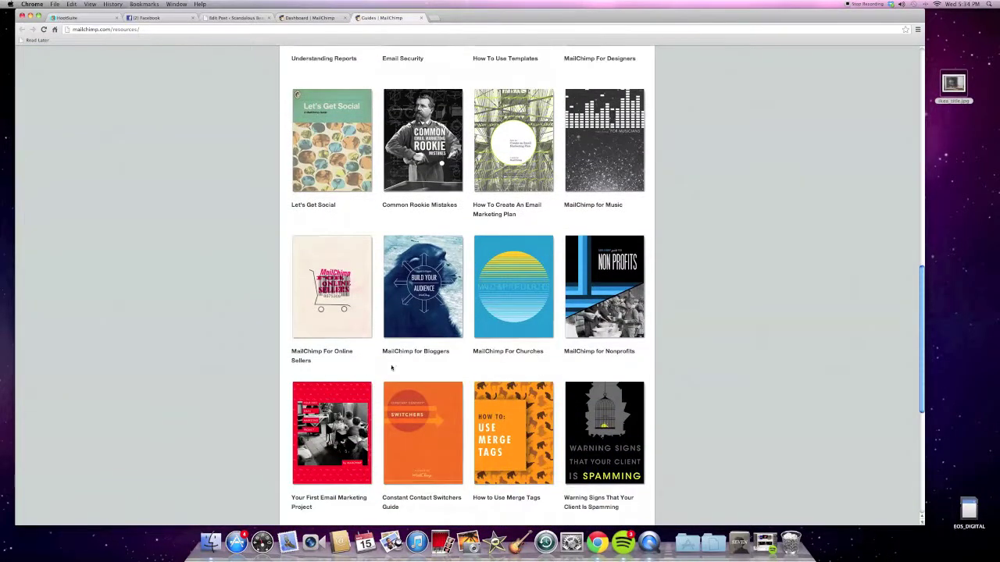
left_click(404, 319)
scroll(424, 306, "down", 3)
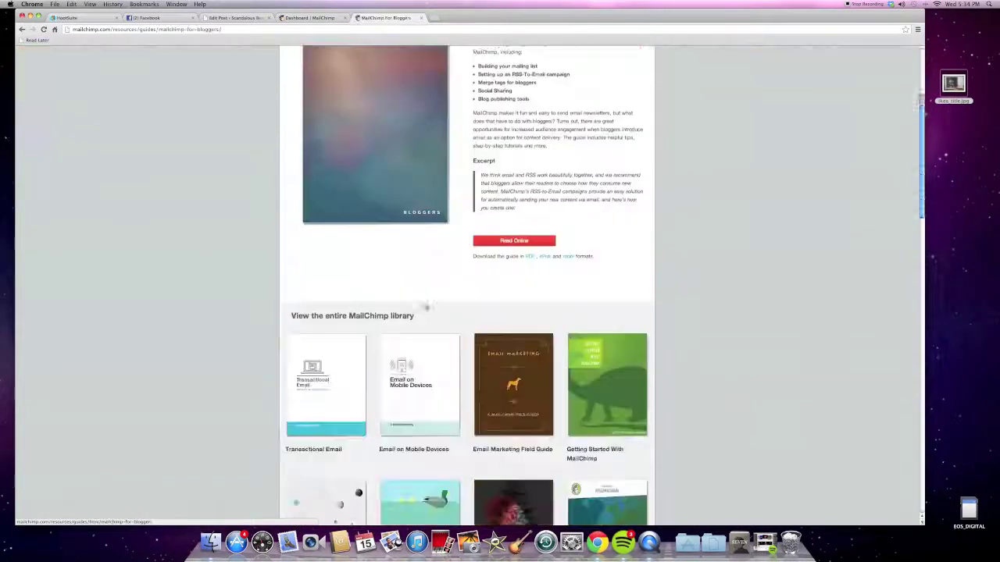
scroll(425, 306, "up", 2)
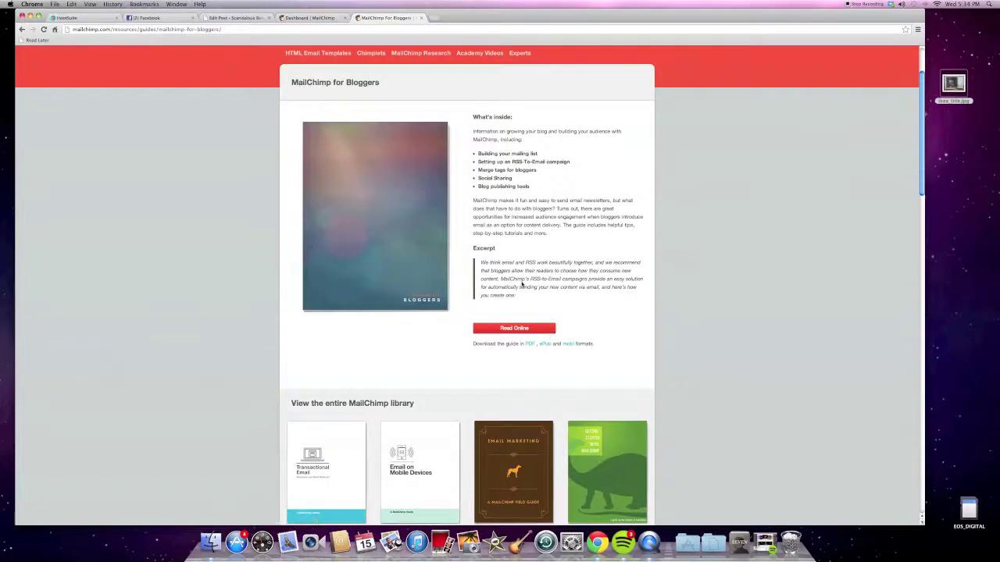
left_click(512, 326)
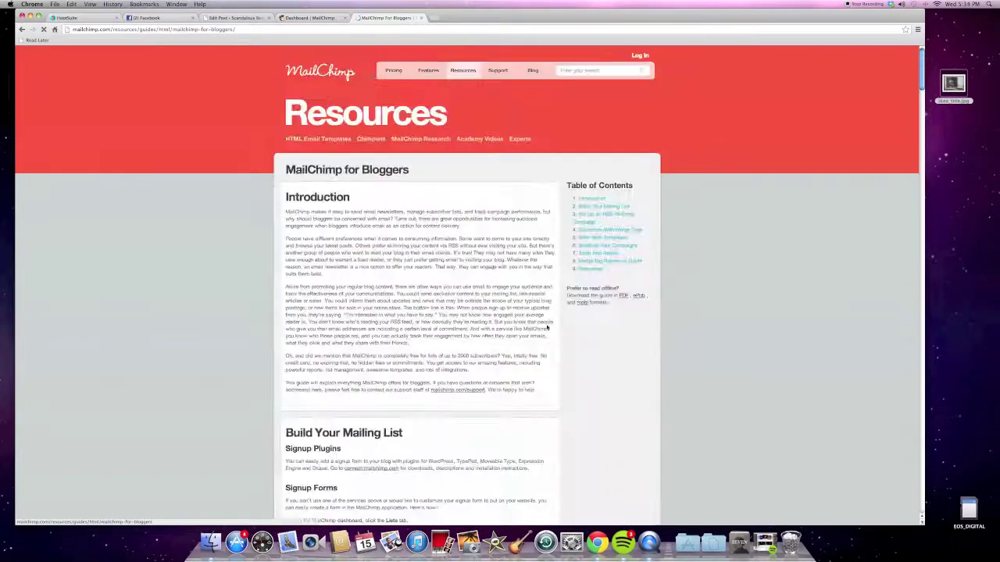
Skim through the bloggers guide, then go to the MailChimp 'Easy Email Newsletters' home page.
scroll(392, 314, "down", 15)
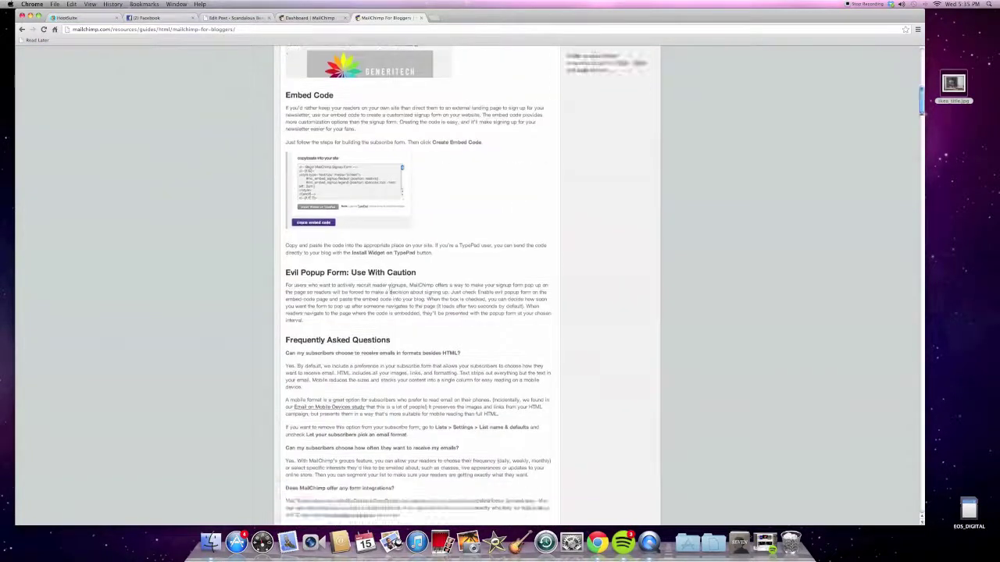
scroll(392, 314, "down", 20)
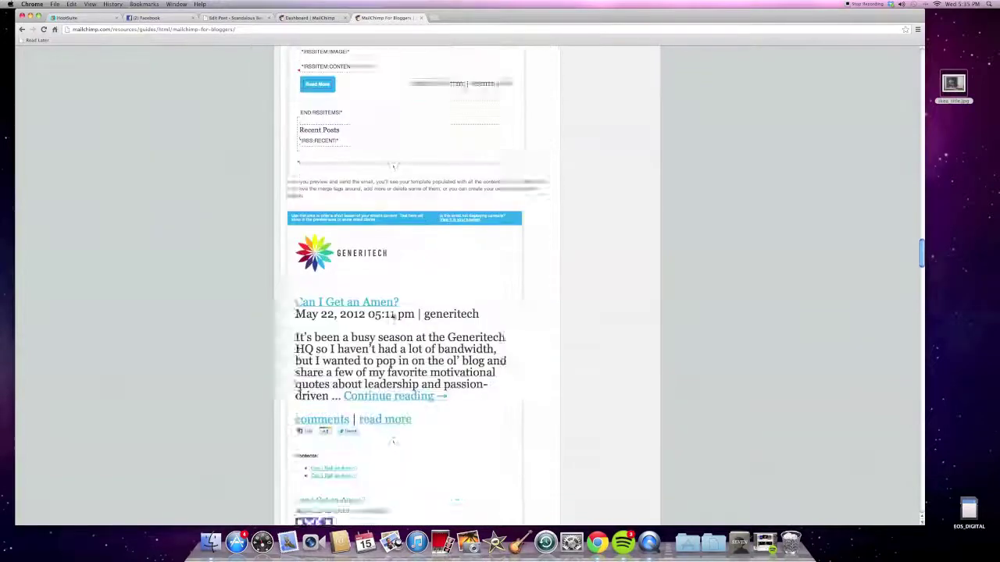
scroll(394, 316, "down", 10)
scroll(395, 316, "up", 20)
scroll(394, 318, "up", 20)
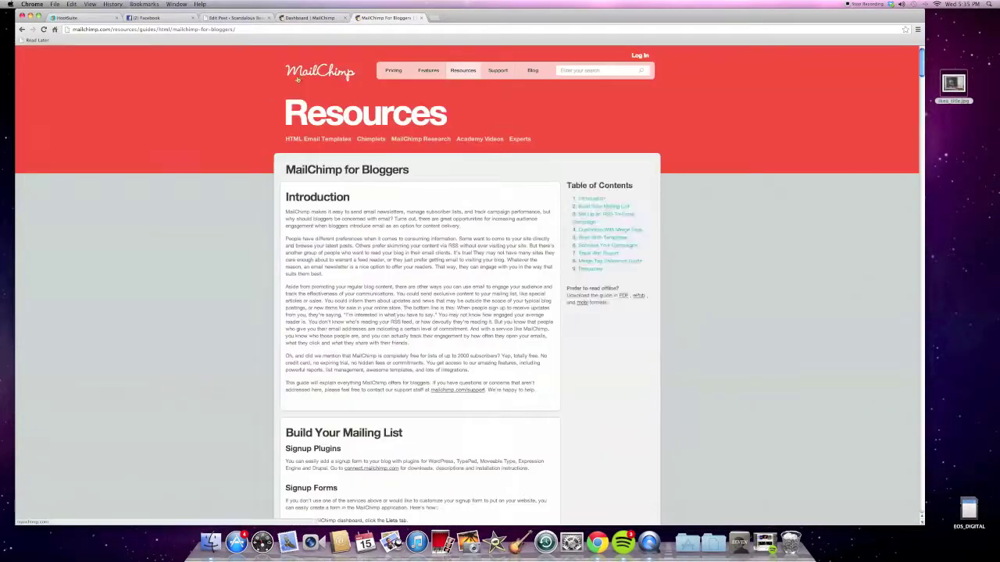
left_click(297, 76)
scroll(289, 328, "down", 1)
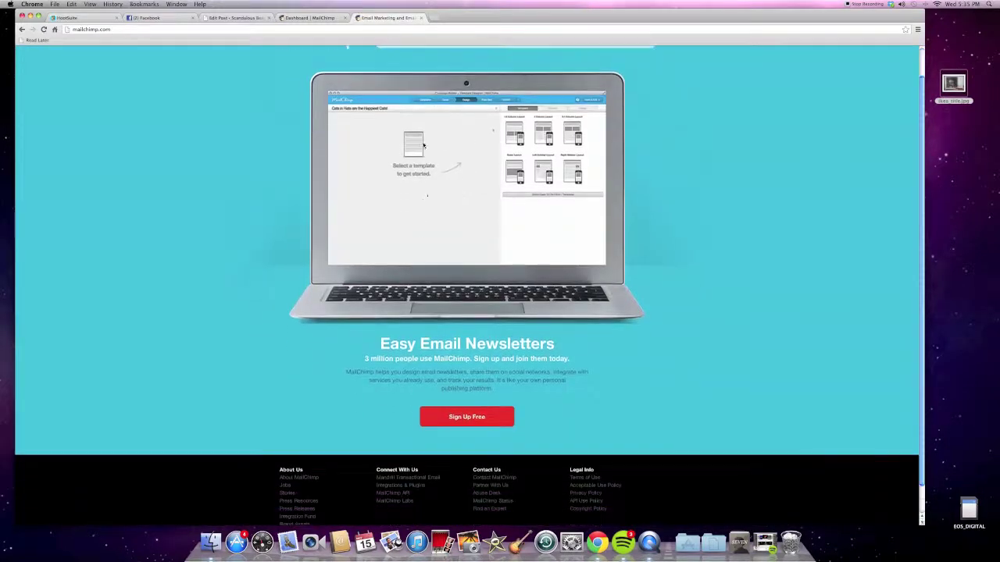
scroll(859, 127, "up", 1)
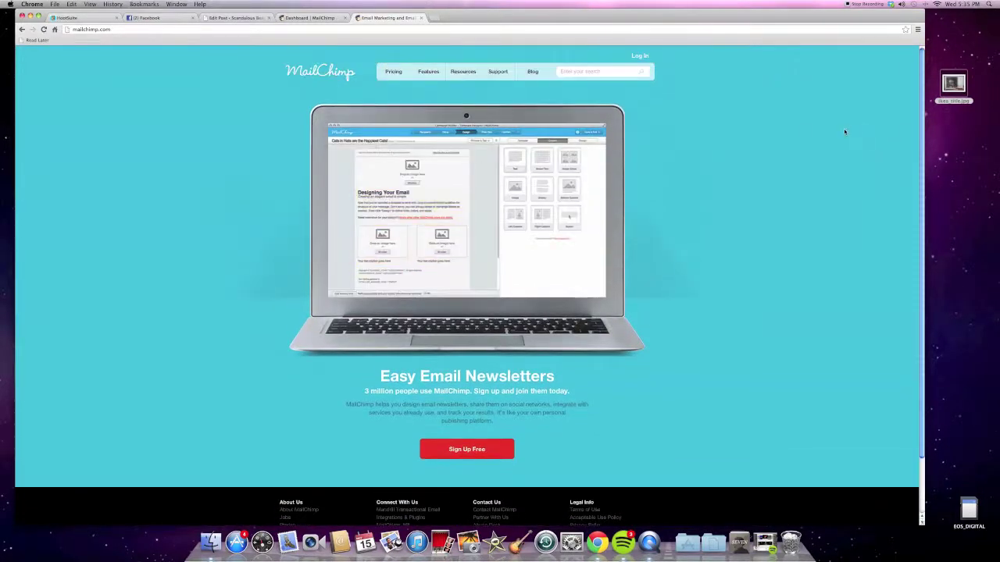